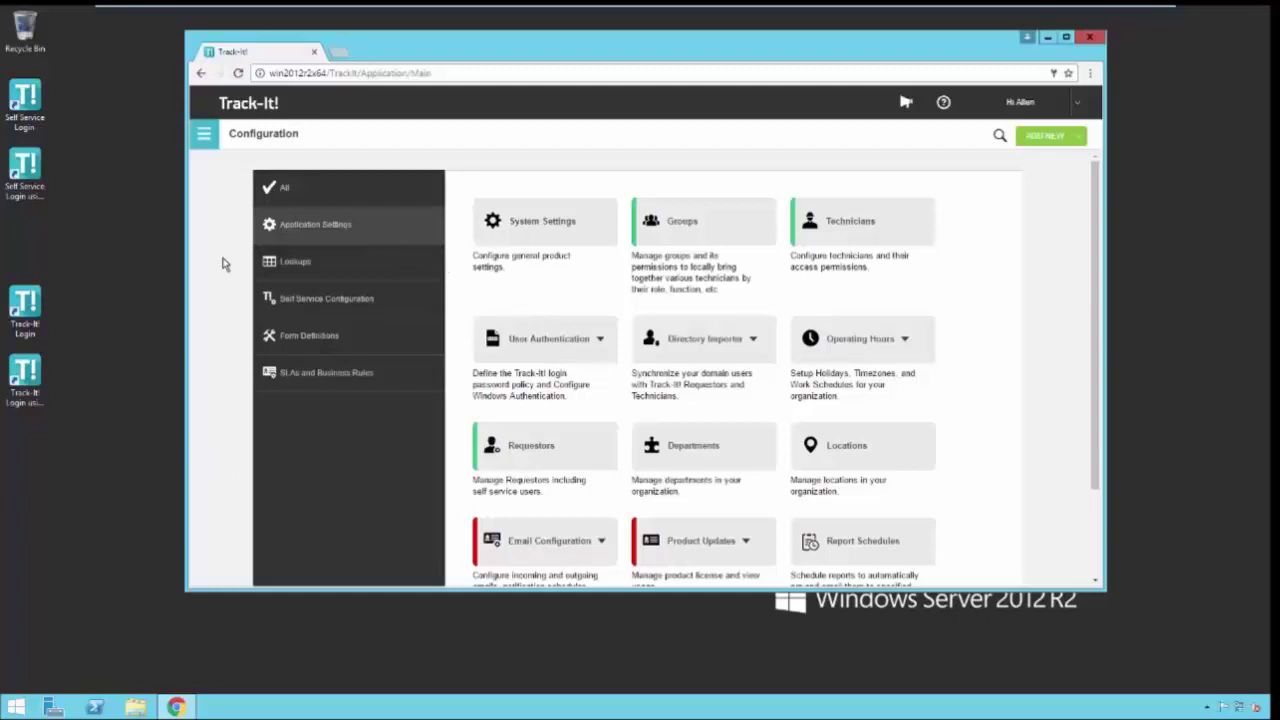
Step: Maximize the browser window, open the Directory Importer's Directory Service settings and enter the account password
{"action": "left_click", "coordinate": [201, 137]}
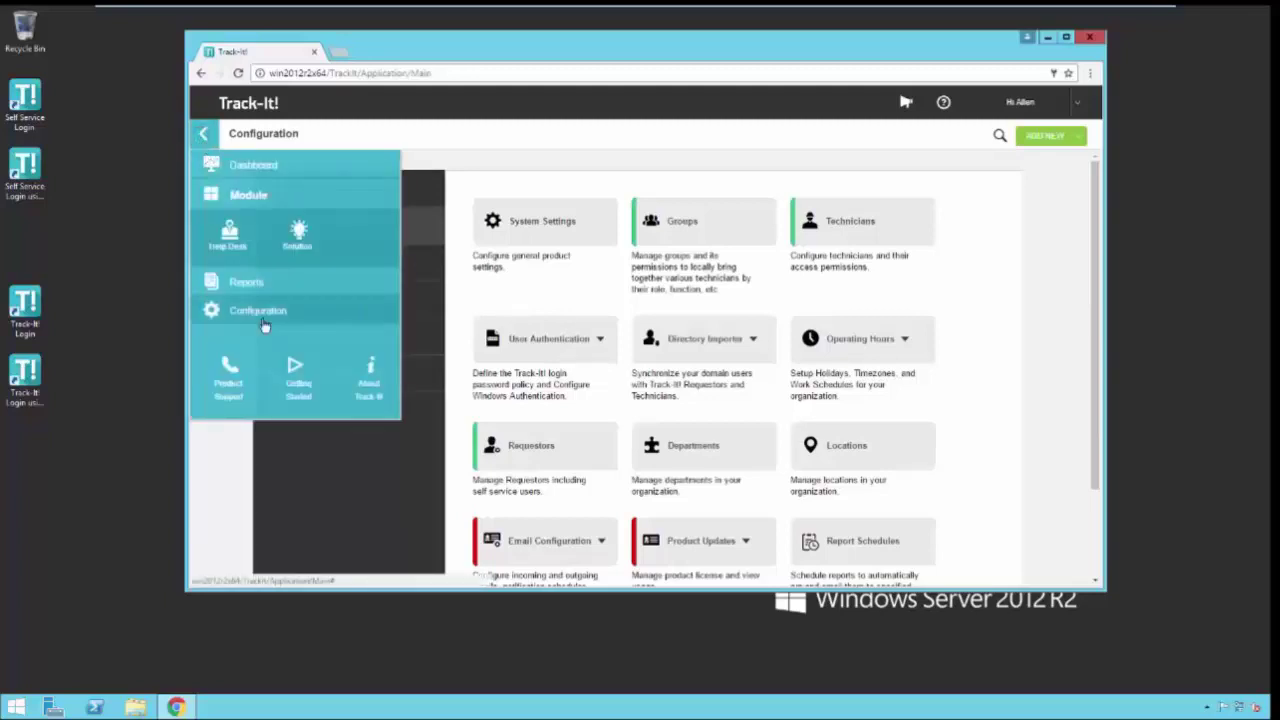
{"action": "double_click", "coordinate": [557, 48]}
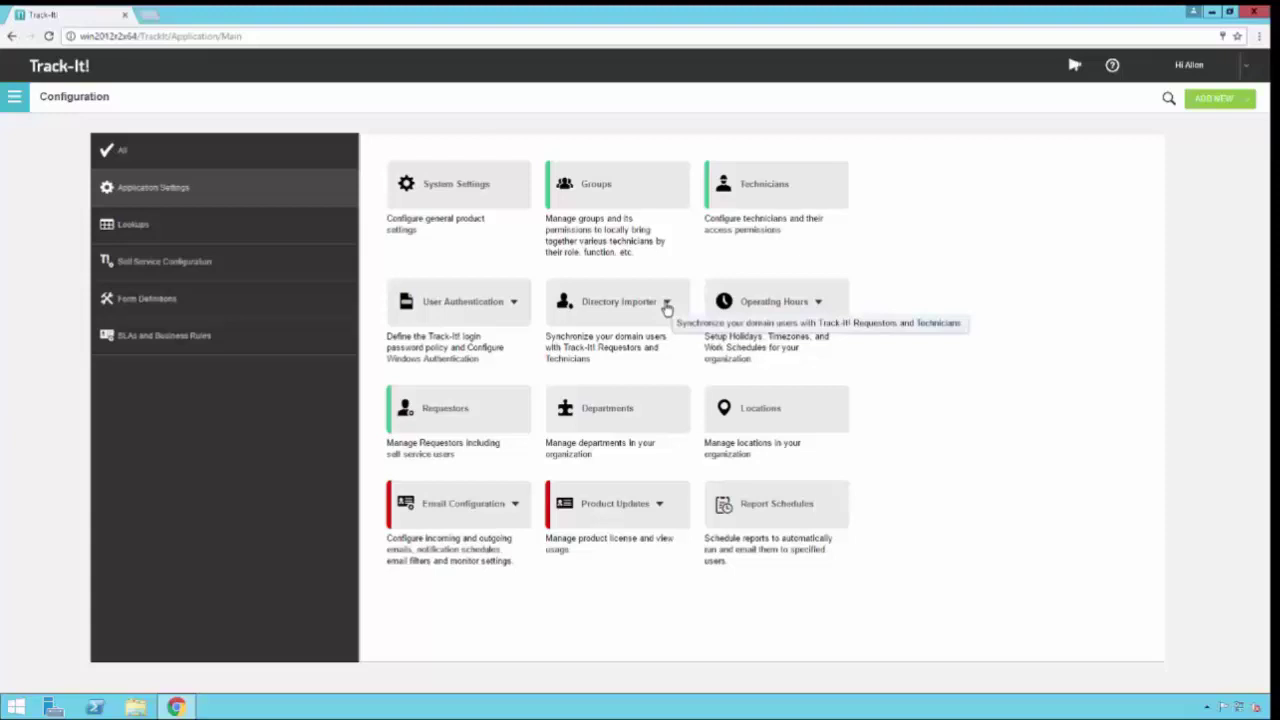
{"action": "left_click", "coordinate": [666, 306]}
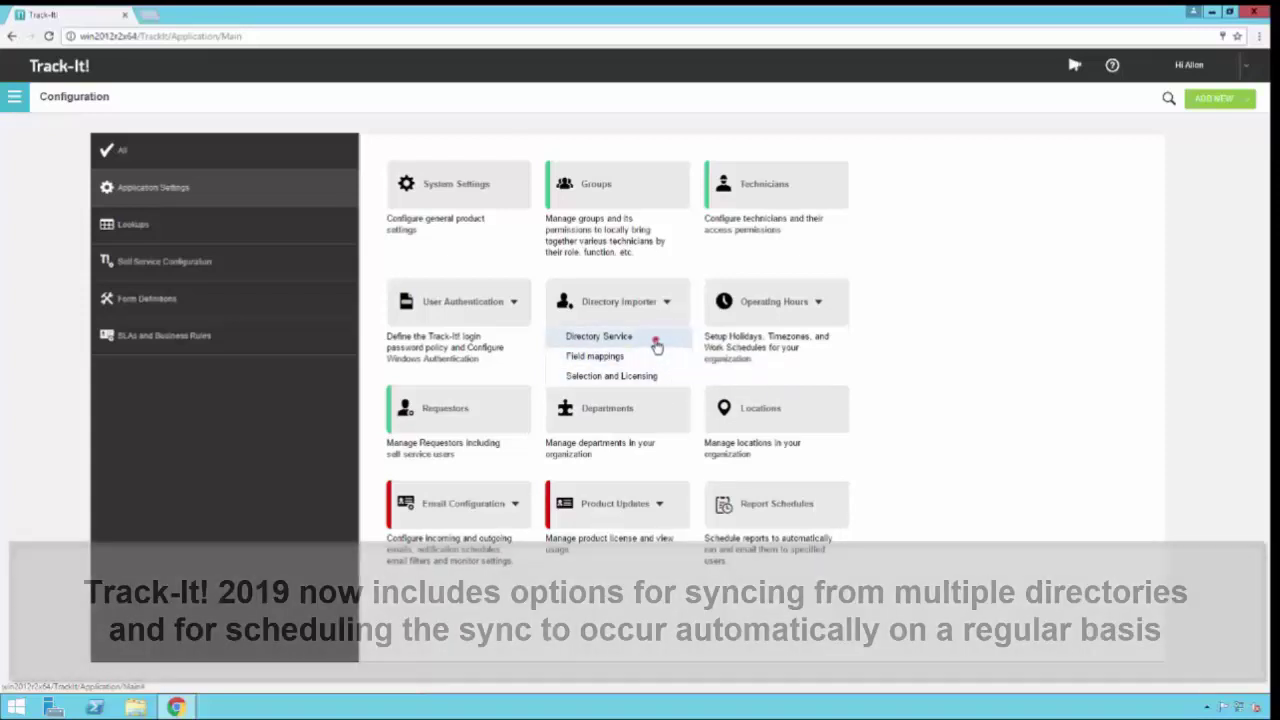
{"action": "left_click", "coordinate": [657, 345]}
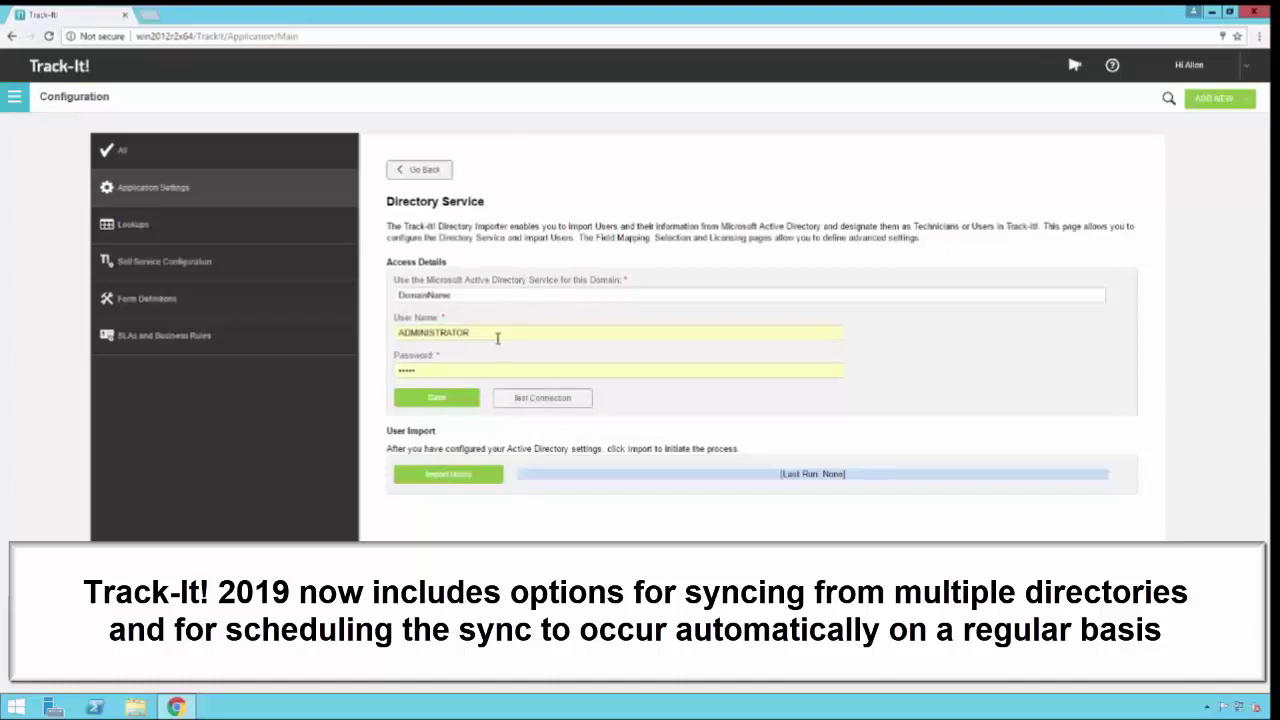
{"action": "key", "text": "ctrl+v"}
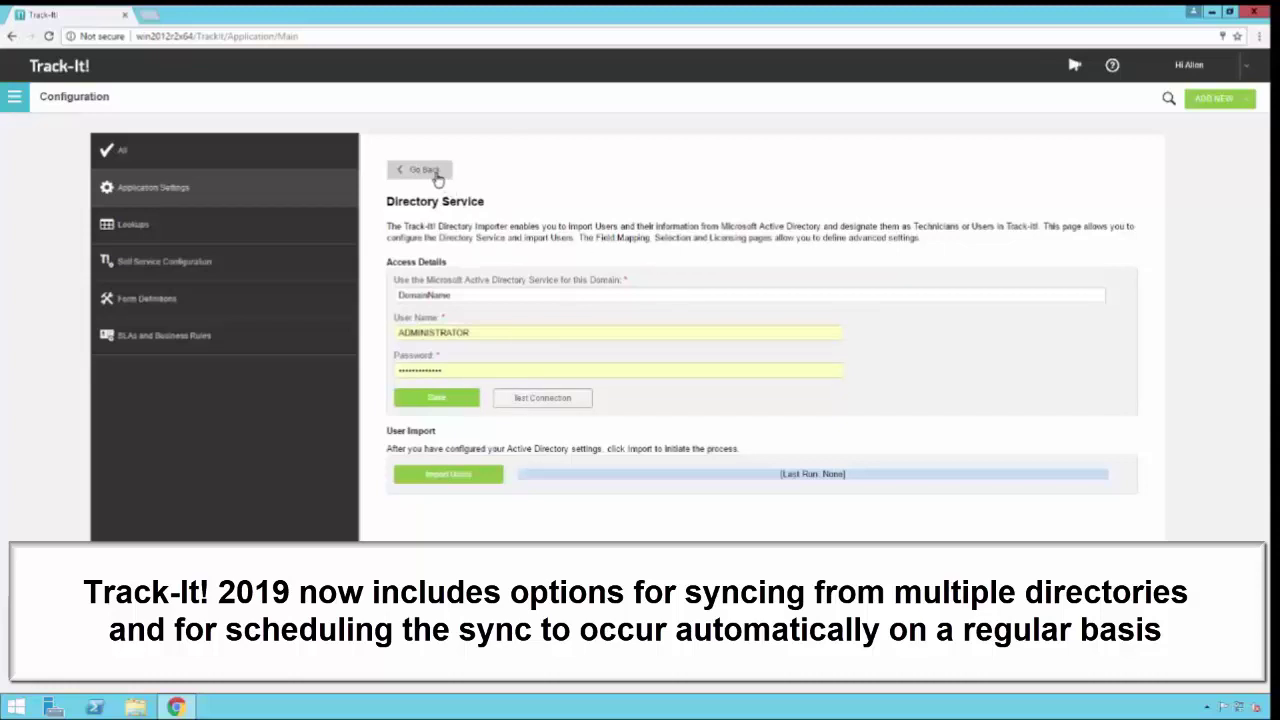
Step: Open the Directory Importer's field mappings and examine the group choices for imported technicians and the technician field rows
{"action": "left_click", "coordinate": [437, 176]}
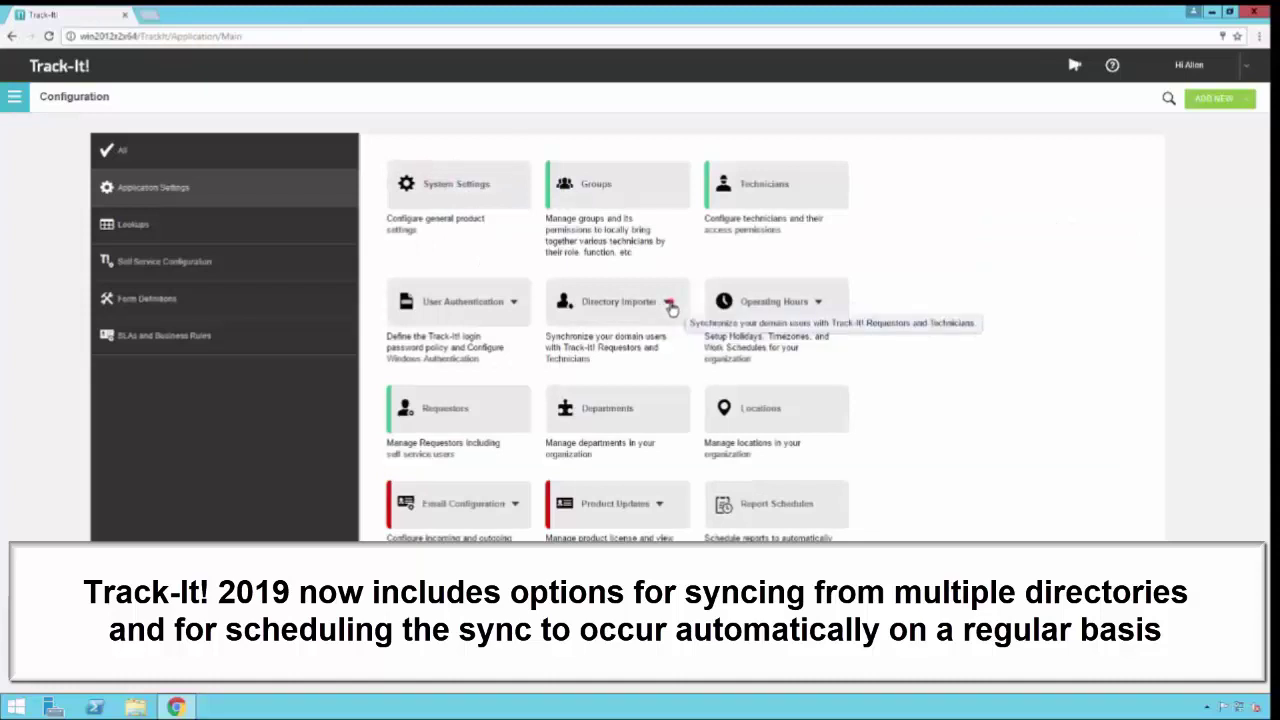
{"action": "left_click", "coordinate": [669, 303]}
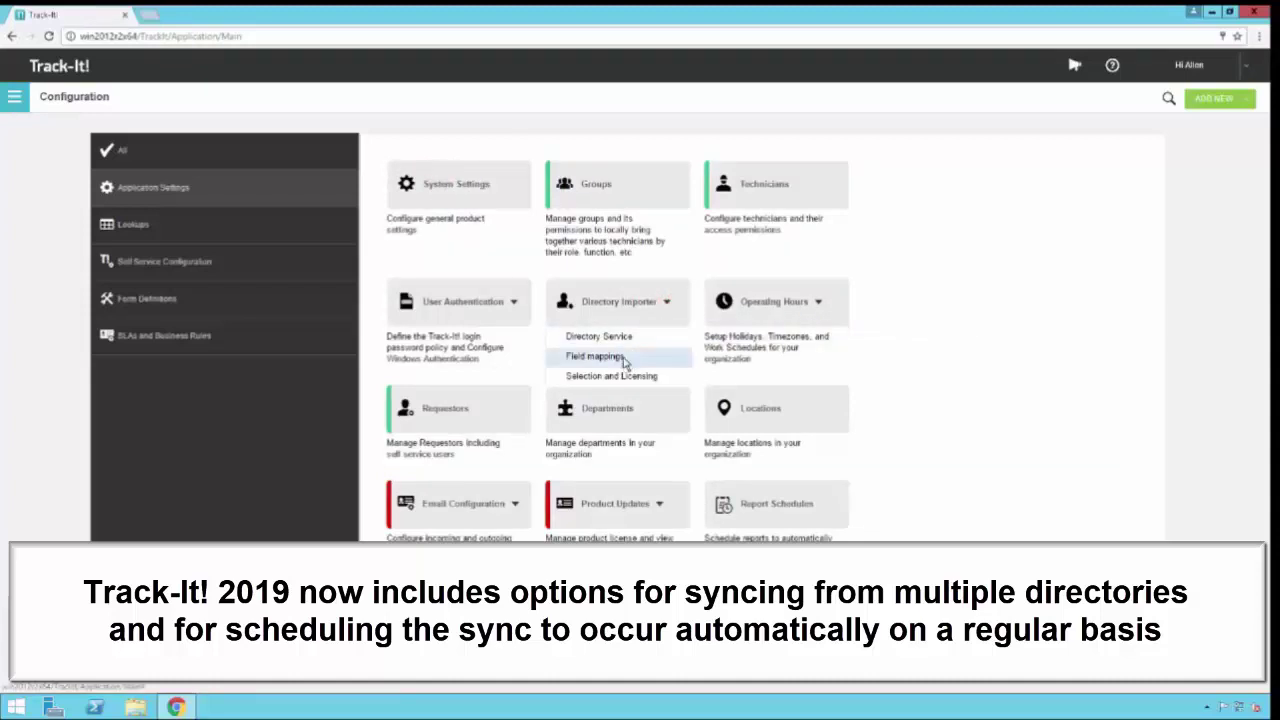
{"action": "left_click", "coordinate": [624, 362]}
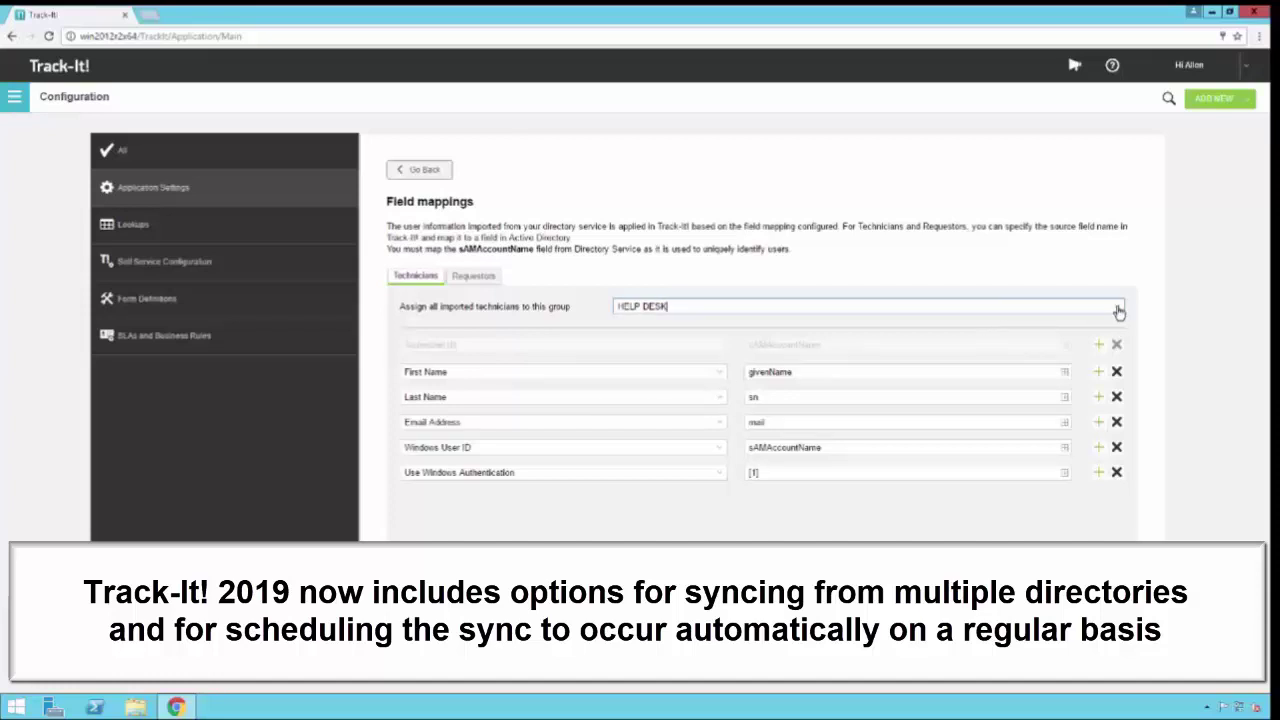
{"action": "left_click", "coordinate": [1119, 313]}
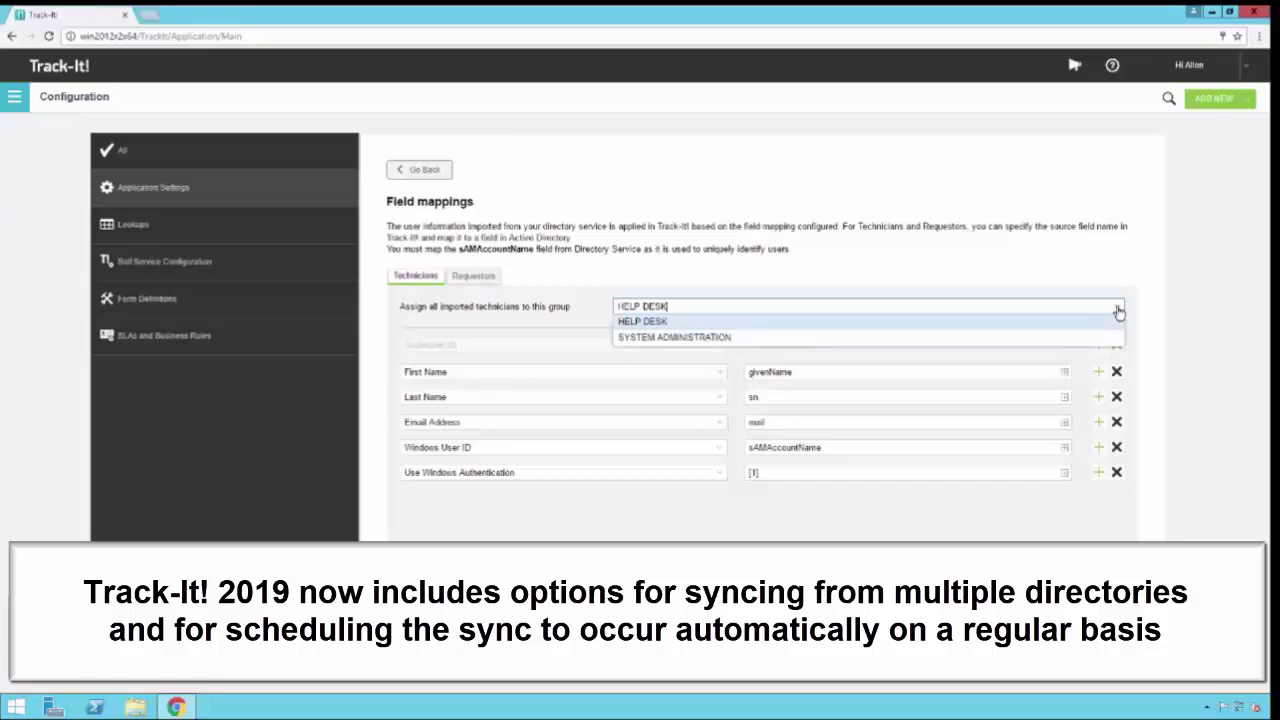
{"action": "left_click", "coordinate": [1119, 313]}
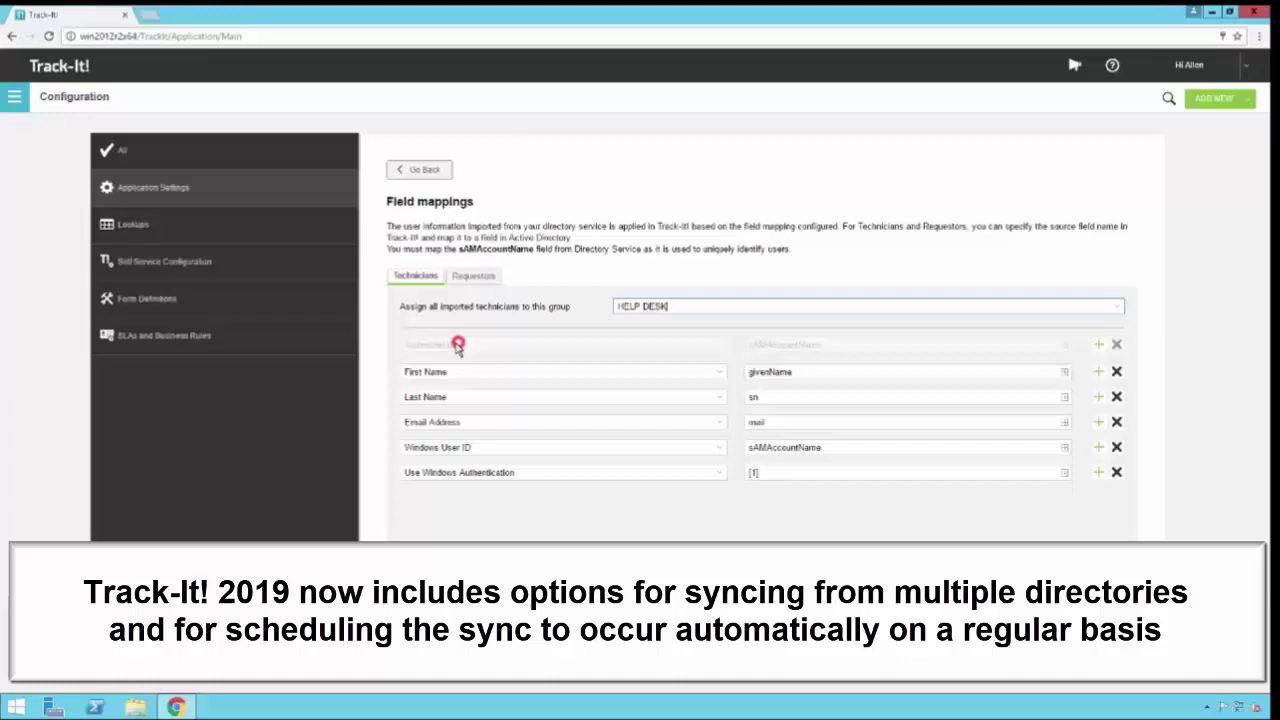
{"action": "left_click_drag", "start_coordinate": [455, 345], "coordinate": [406, 345]}
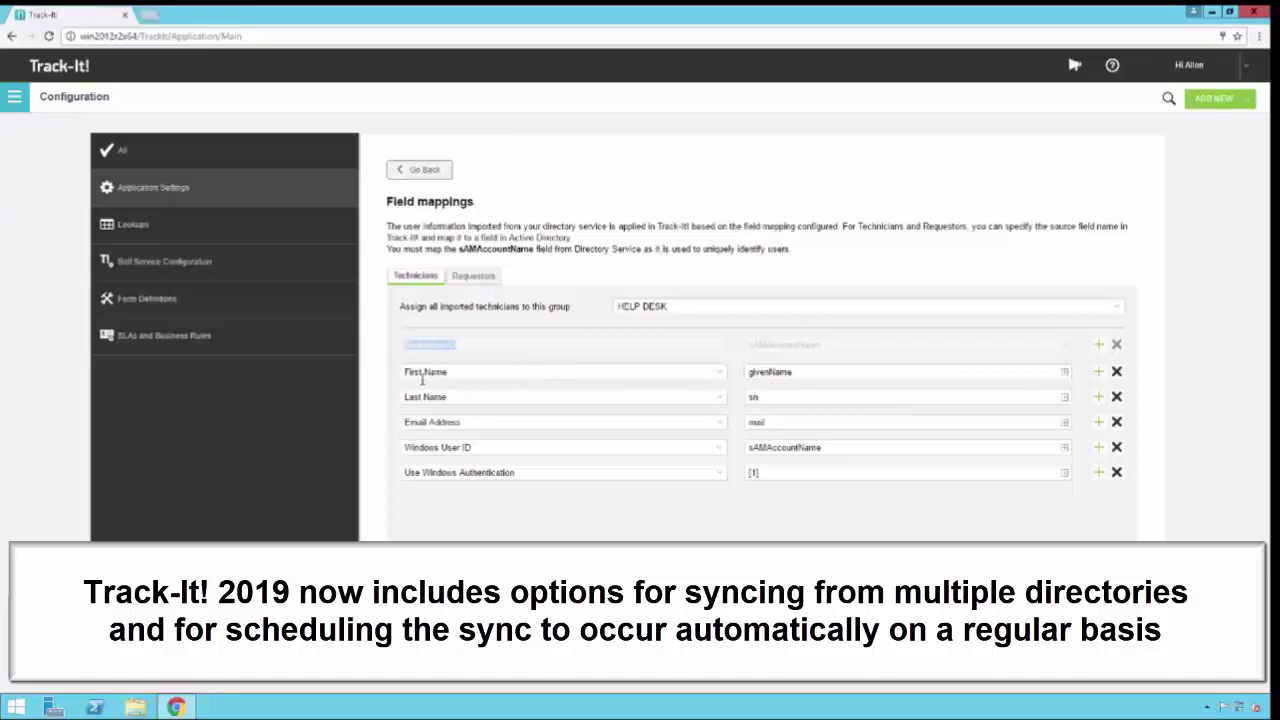
{"action": "left_click", "coordinate": [418, 372]}
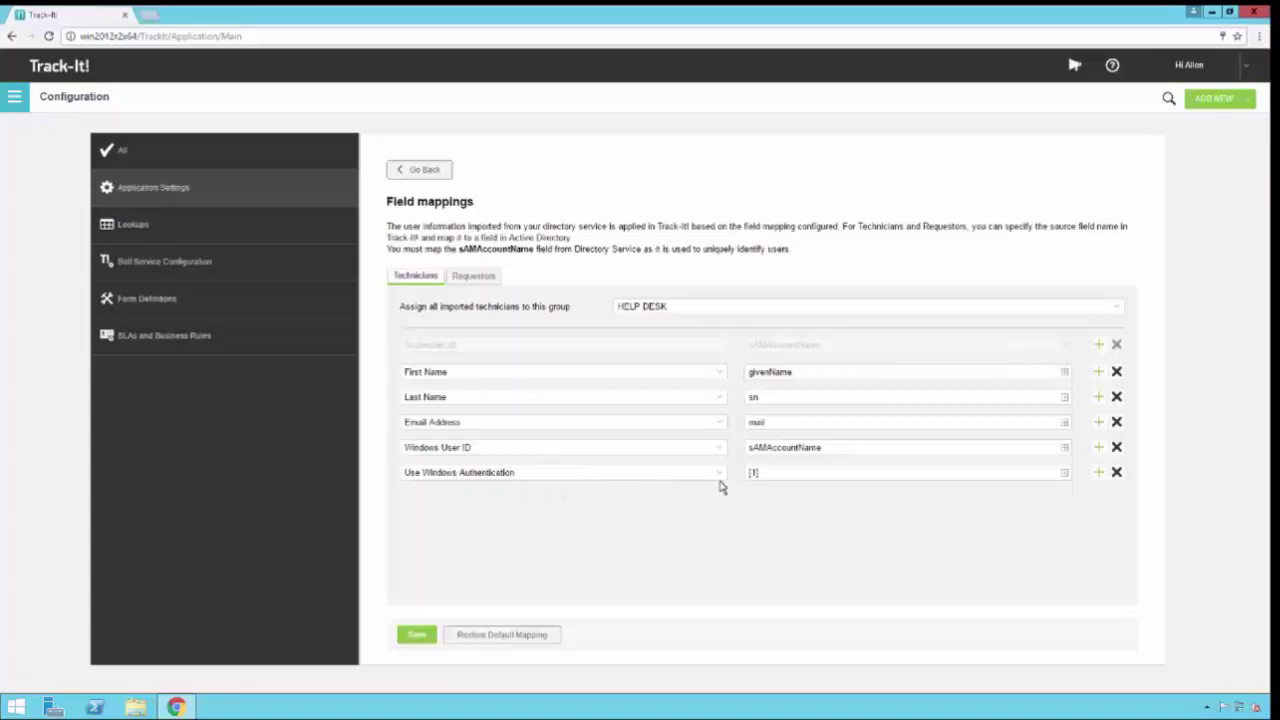
Step: Delete the Use Windows Authentication mapping for technicians and restore the default field mappings
{"action": "left_click", "coordinate": [1117, 473]}
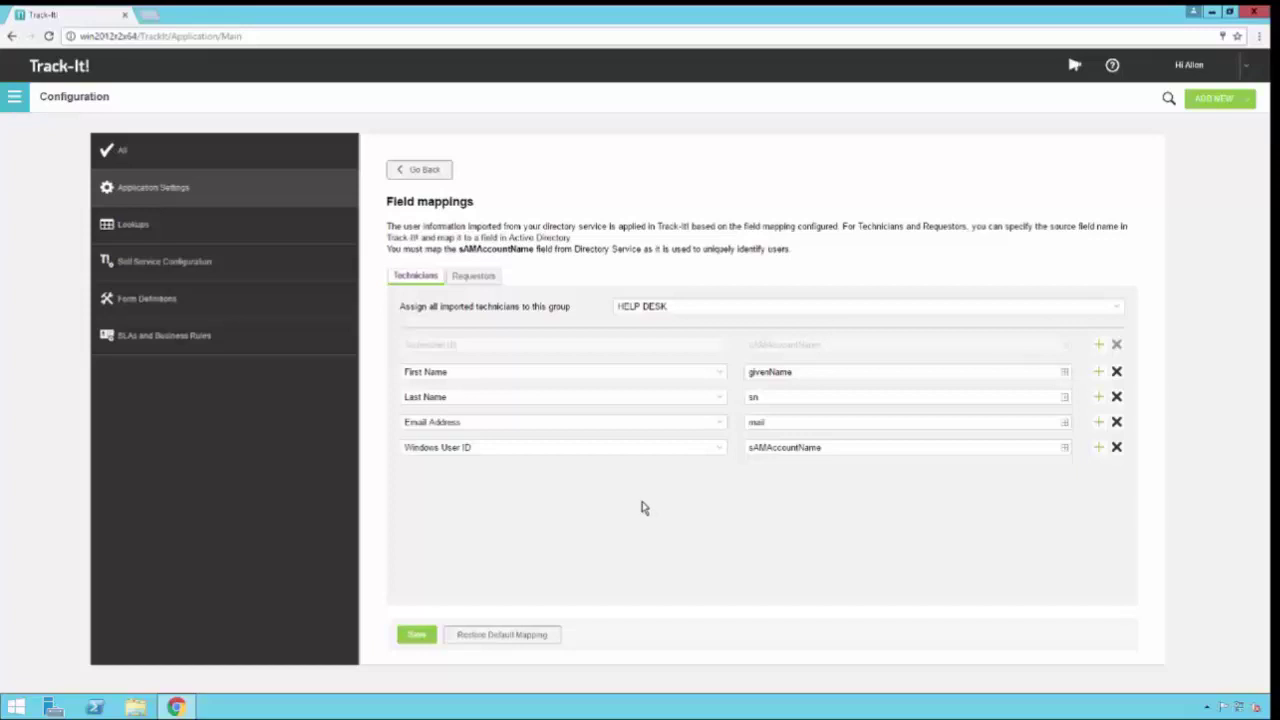
{"action": "left_click", "coordinate": [510, 640]}
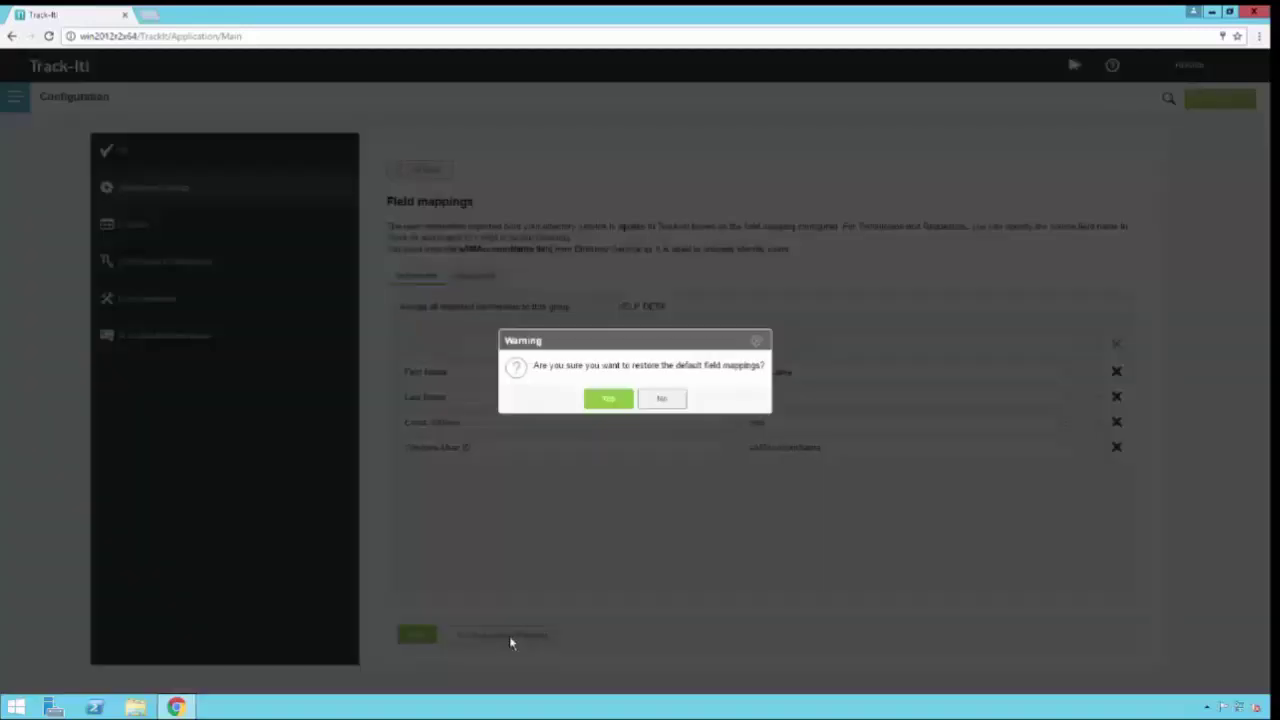
{"action": "left_click", "coordinate": [609, 399]}
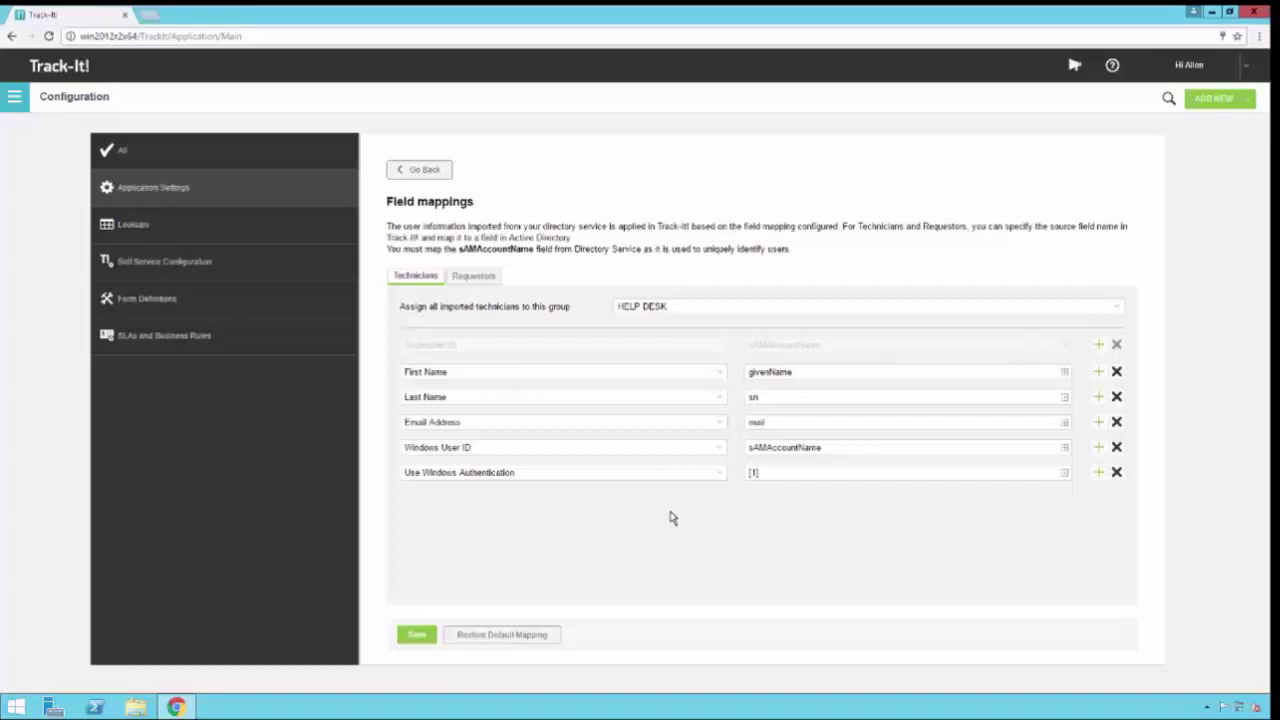
Step: Add a technician field mapping row for Phone, with its directory field left empty
{"action": "left_click", "coordinate": [1097, 477]}
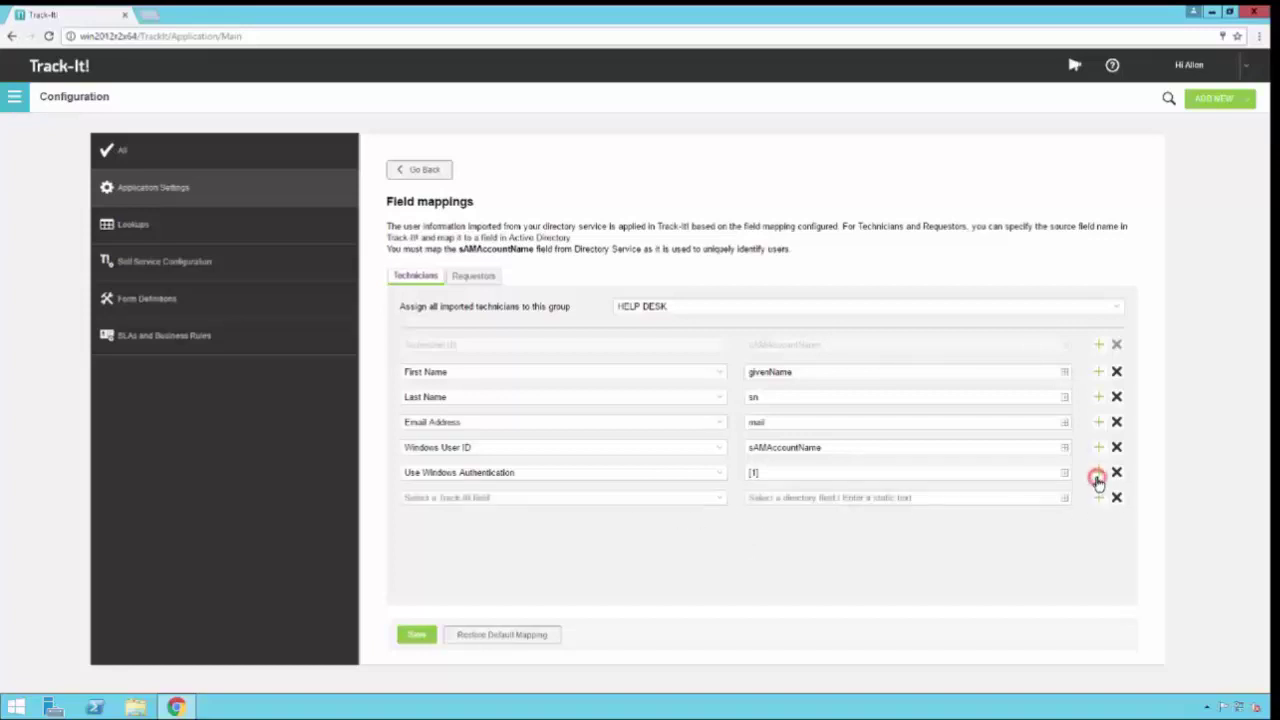
{"action": "left_click", "coordinate": [719, 497]}
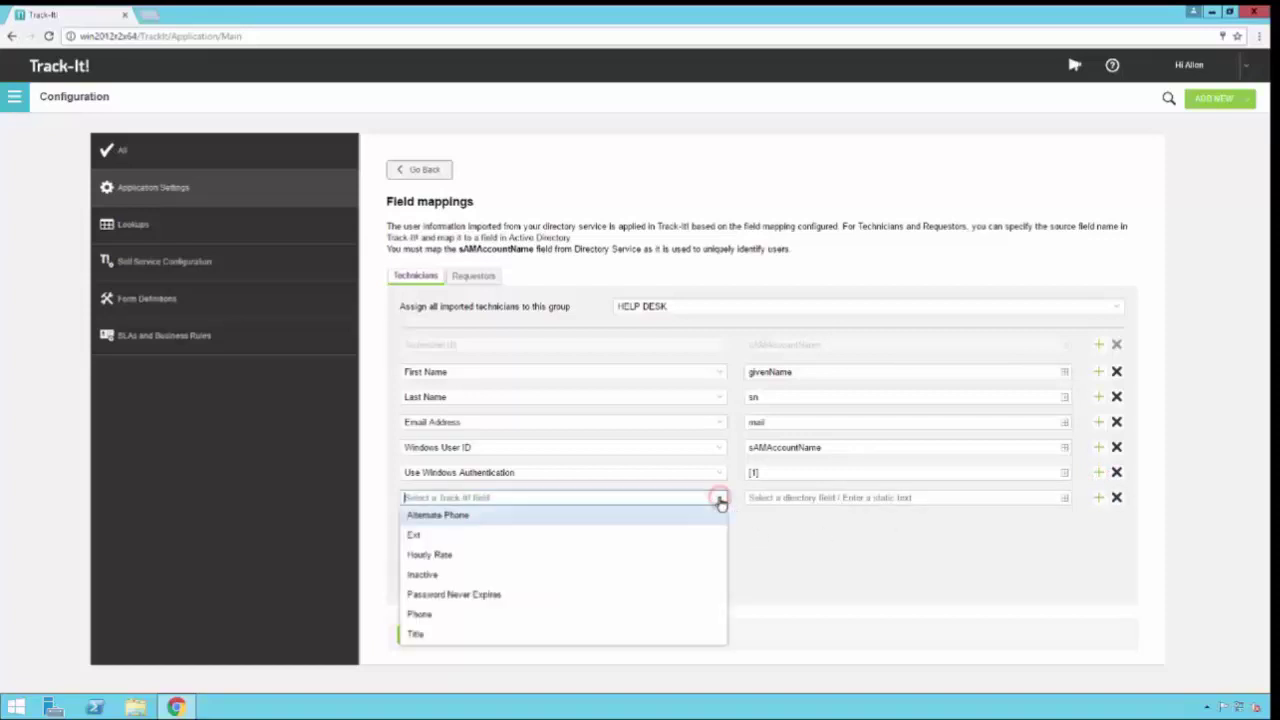
{"action": "left_click", "coordinate": [450, 614]}
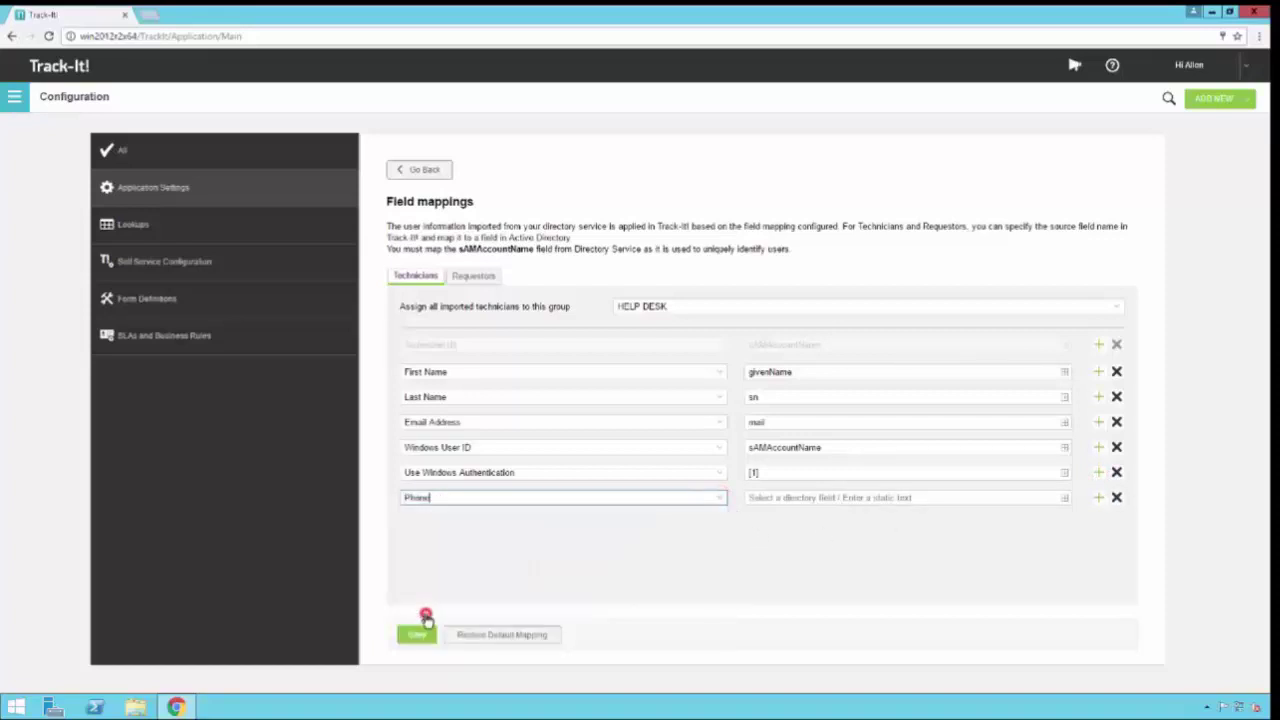
{"action": "left_click", "coordinate": [900, 500]}
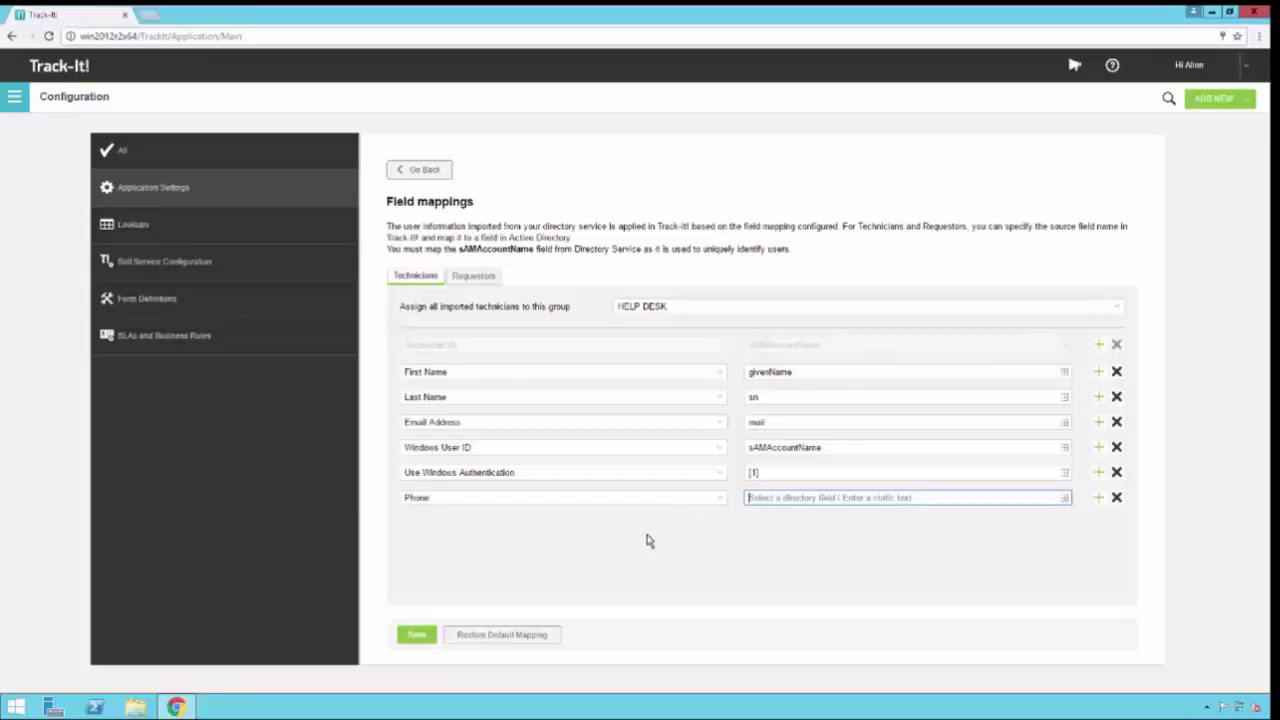
{"action": "left_click", "coordinate": [470, 480]}
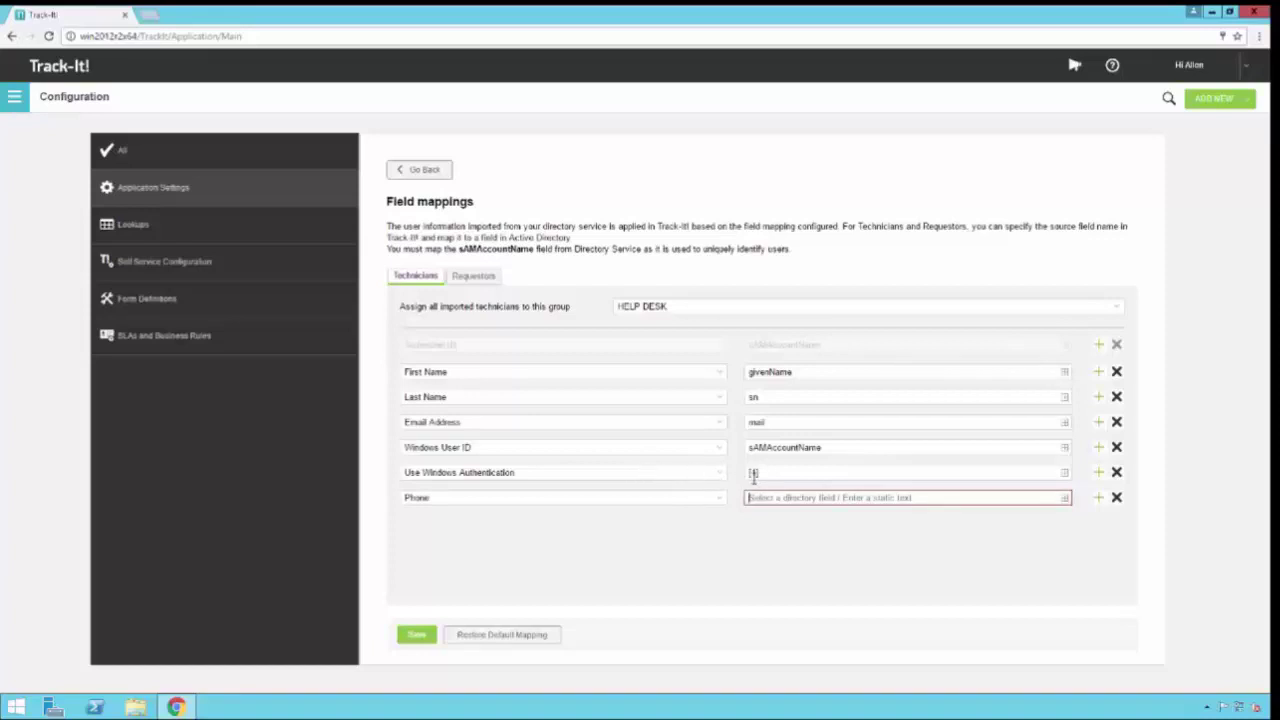
Step: Restore the default field mappings for technicians and save them
{"action": "left_click", "coordinate": [506, 631]}
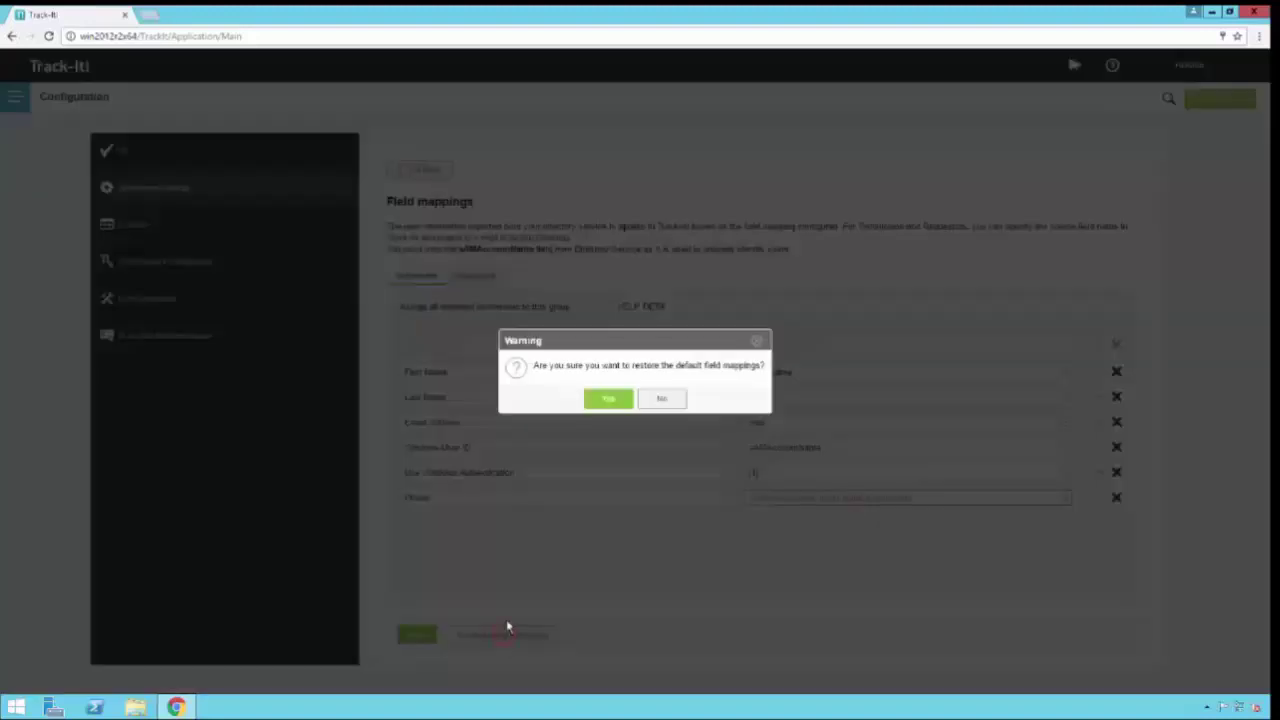
{"action": "left_click", "coordinate": [609, 398]}
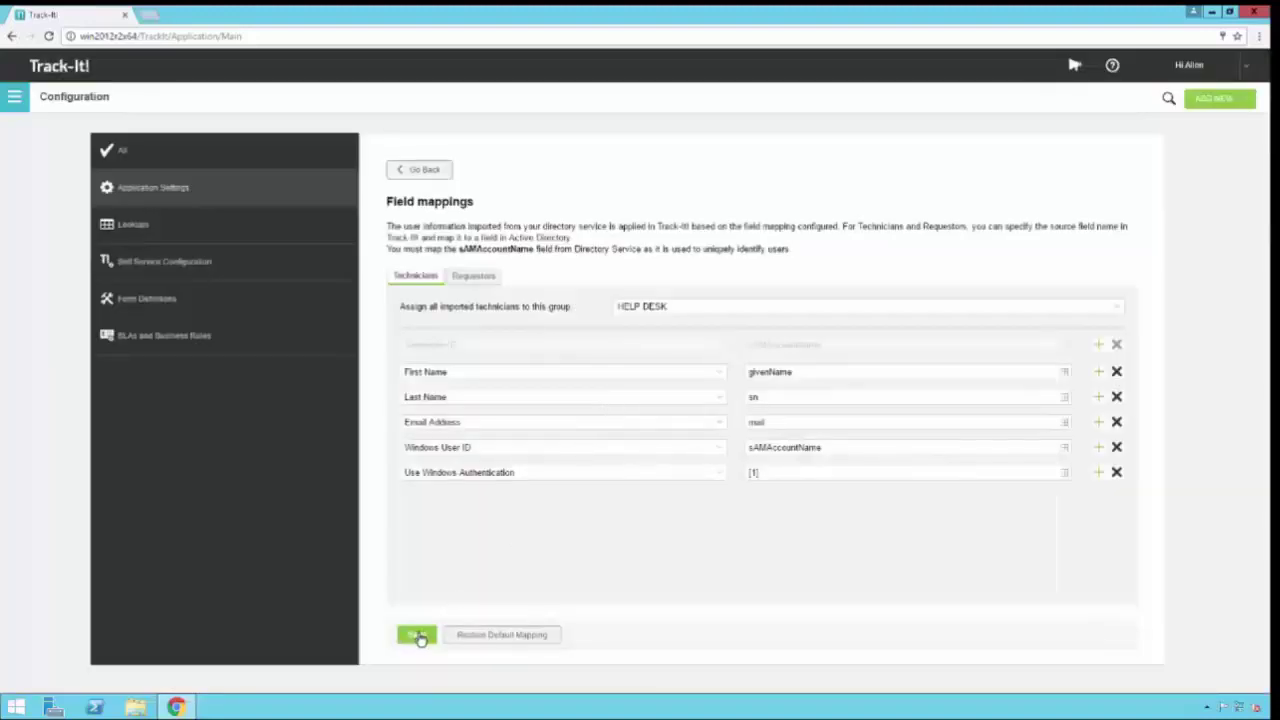
{"action": "left_click", "coordinate": [416, 634]}
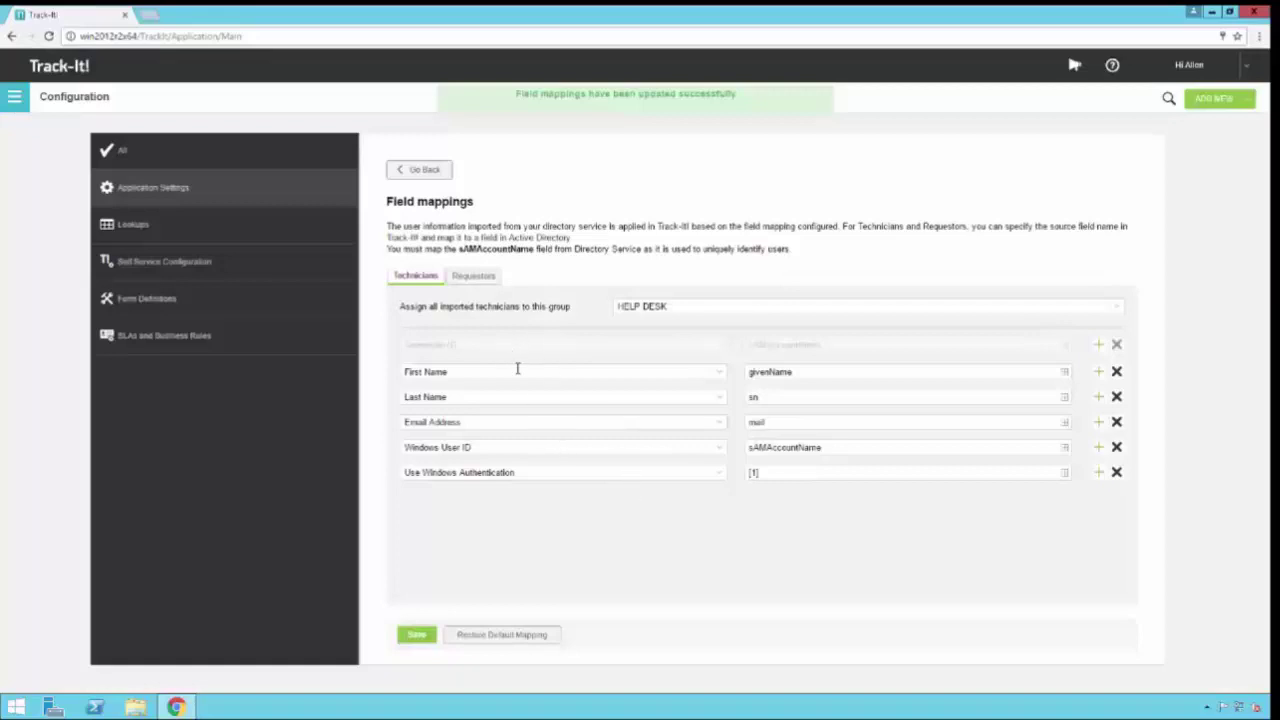
Step: View the Requestors field mappings and open the Directory Importer's Selection and Licensing settings
{"action": "left_click", "coordinate": [474, 277]}
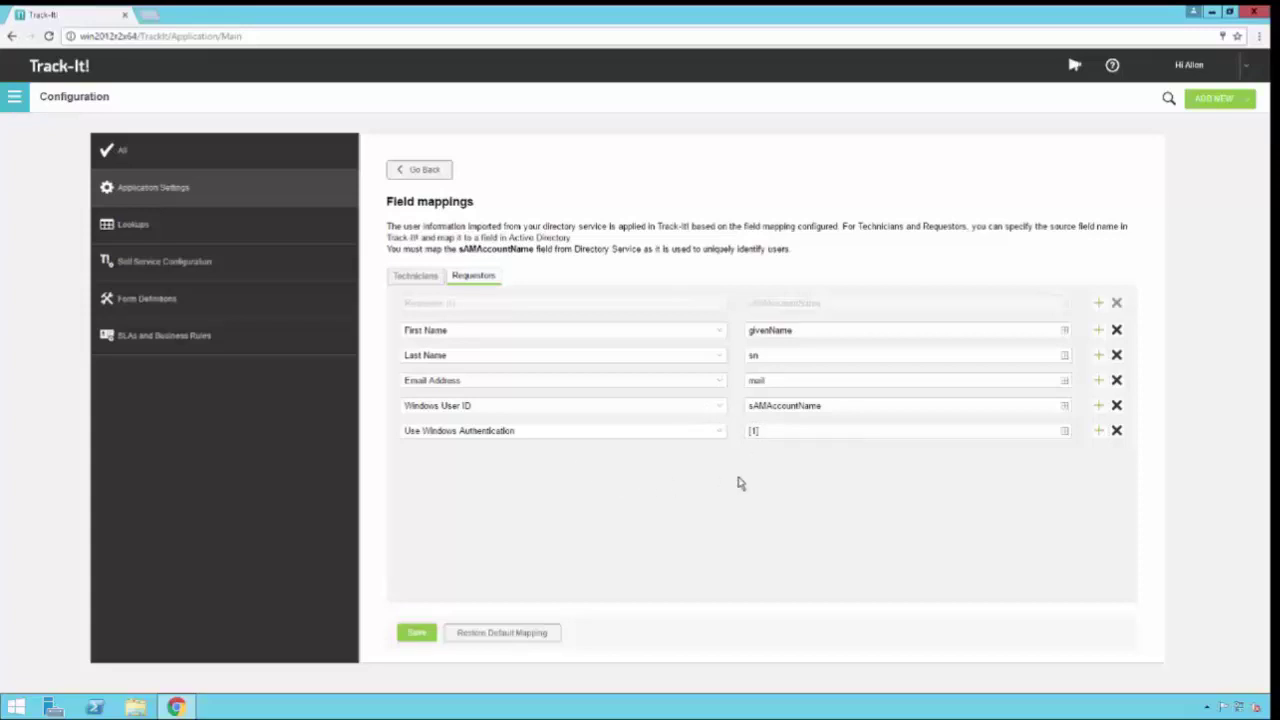
{"action": "left_click", "coordinate": [432, 172]}
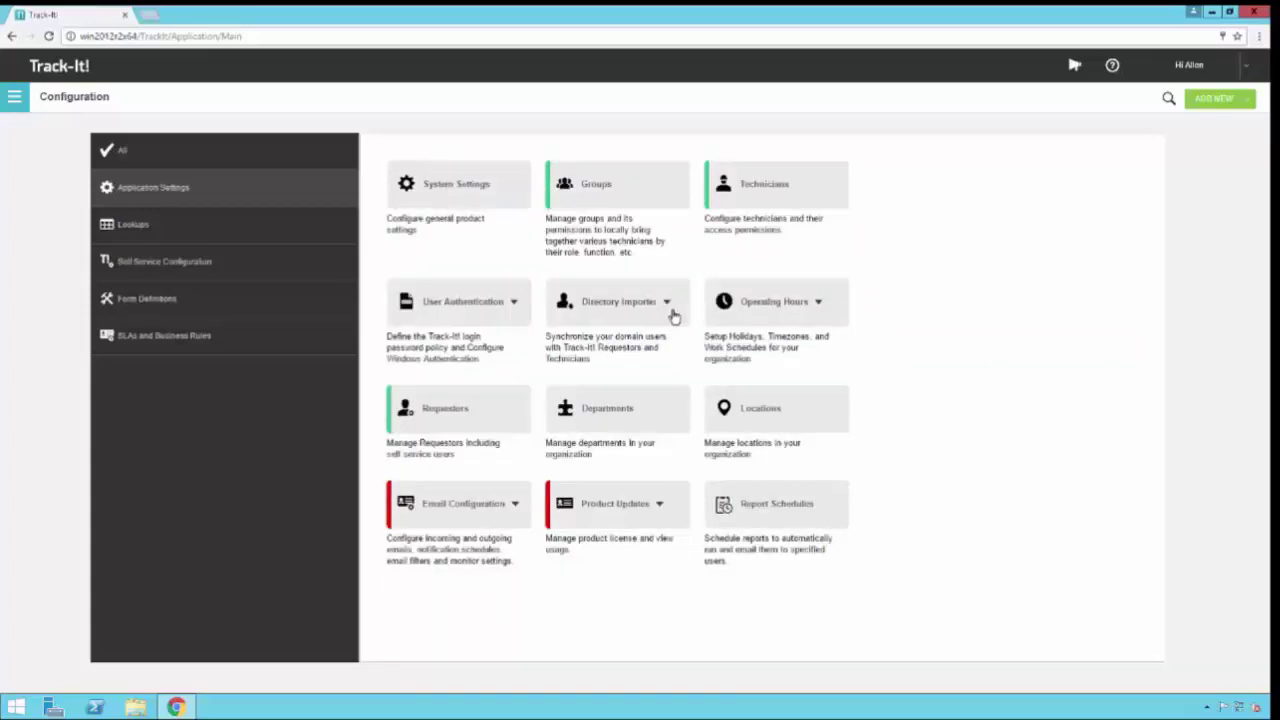
{"action": "left_click", "coordinate": [666, 303]}
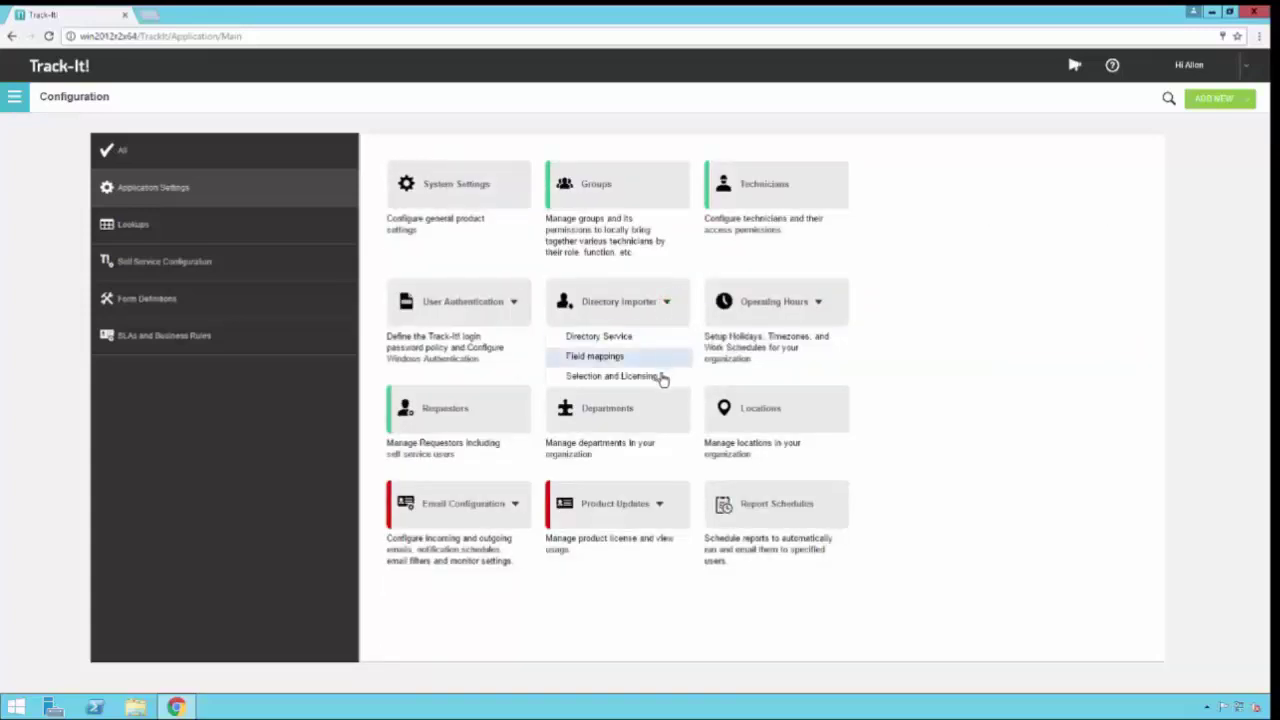
{"action": "left_click", "coordinate": [612, 376]}
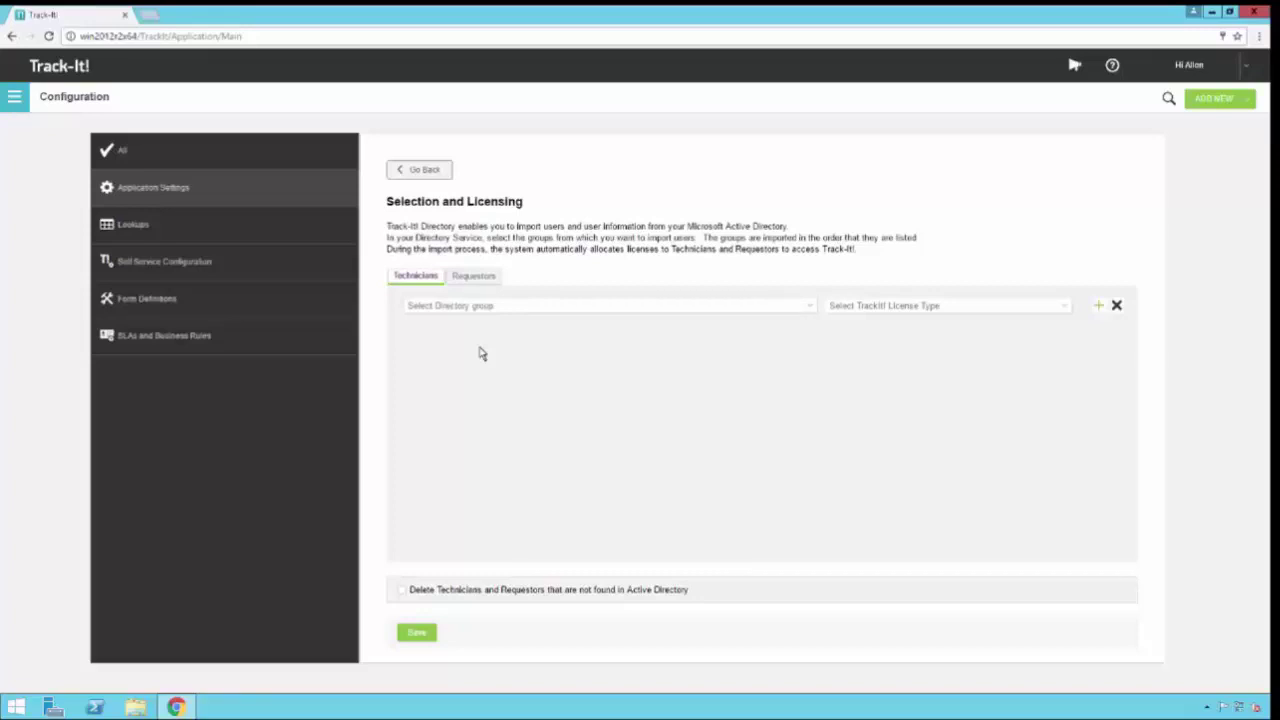
Step: Examine the directory group and Track-It! license type choices available for technicians
{"action": "left_click", "coordinate": [810, 312]}
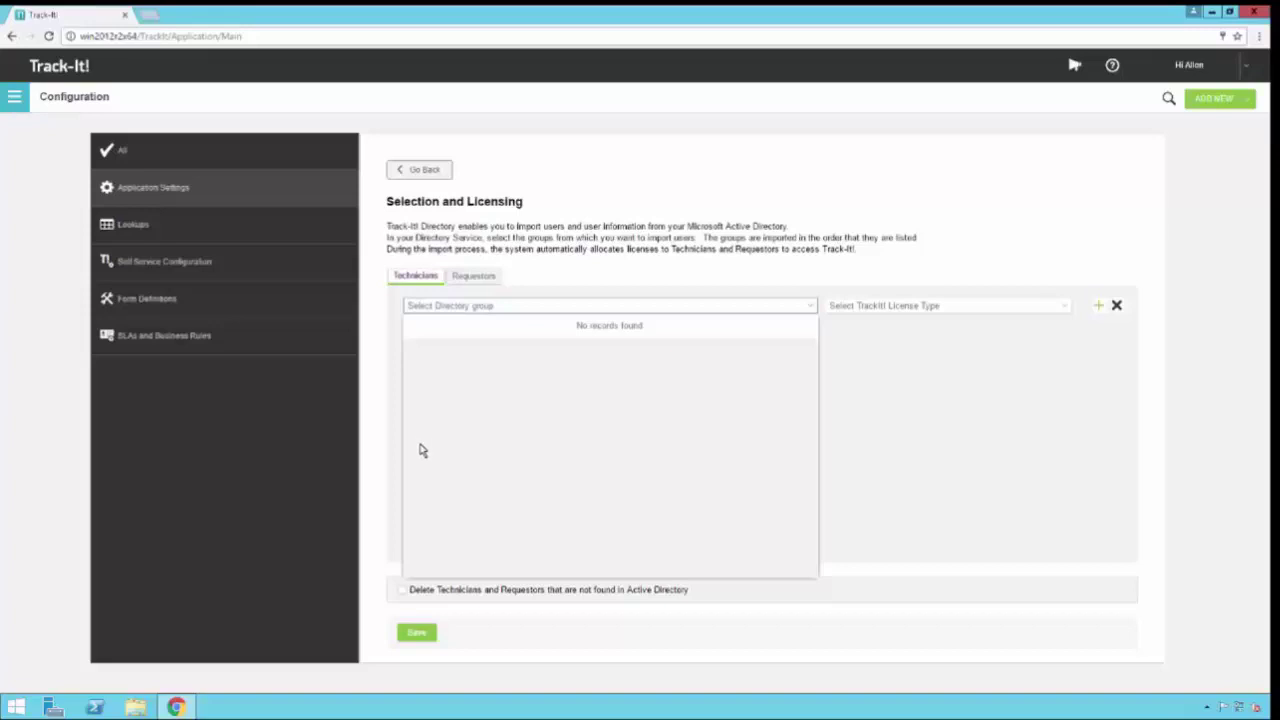
{"action": "left_click", "coordinate": [808, 308]}
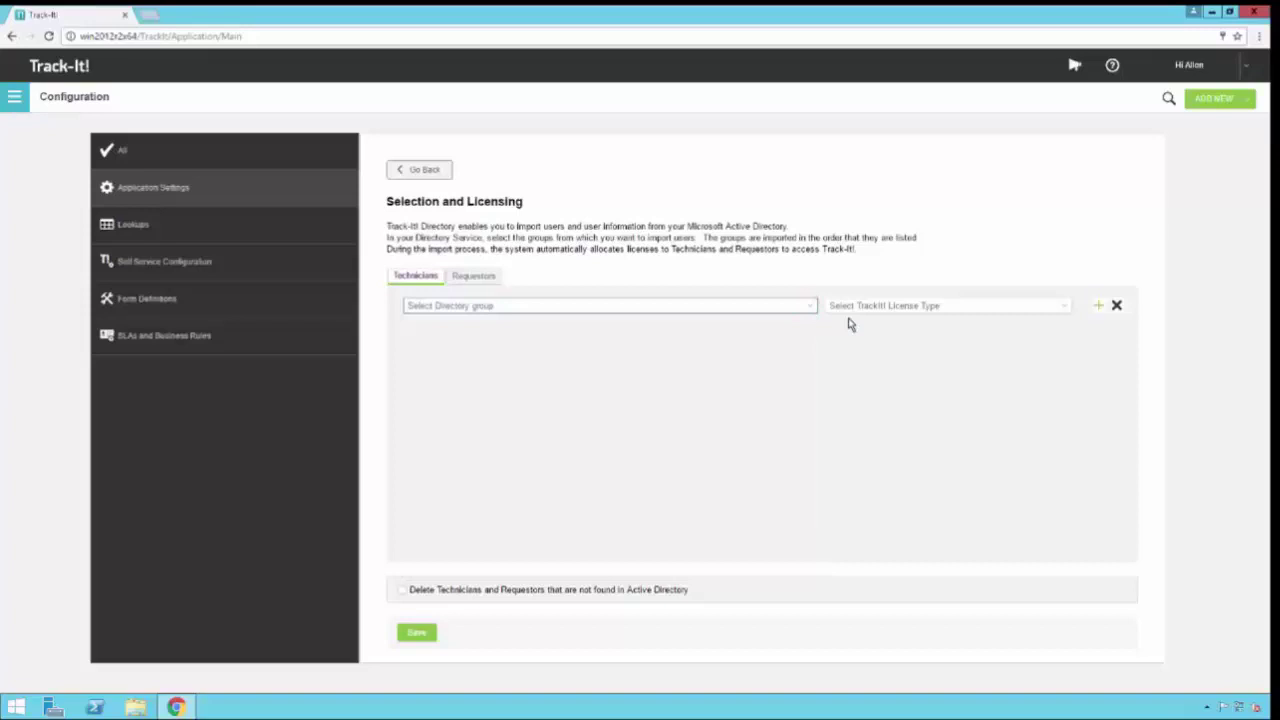
{"action": "left_click", "coordinate": [1062, 306]}
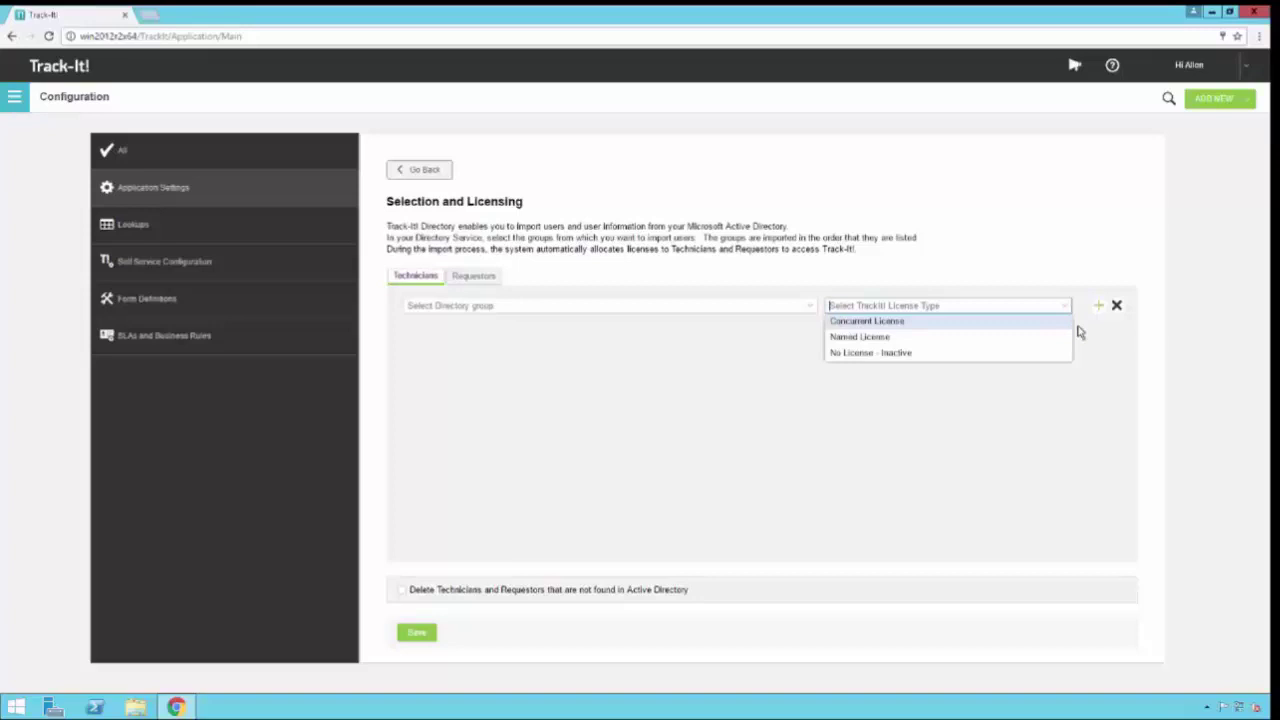
{"action": "left_click", "coordinate": [1084, 339]}
Step: Add a second technician directory group row, setting the first row's license type to Concurrent License and the second's to Named License
{"action": "left_click", "coordinate": [1098, 306]}
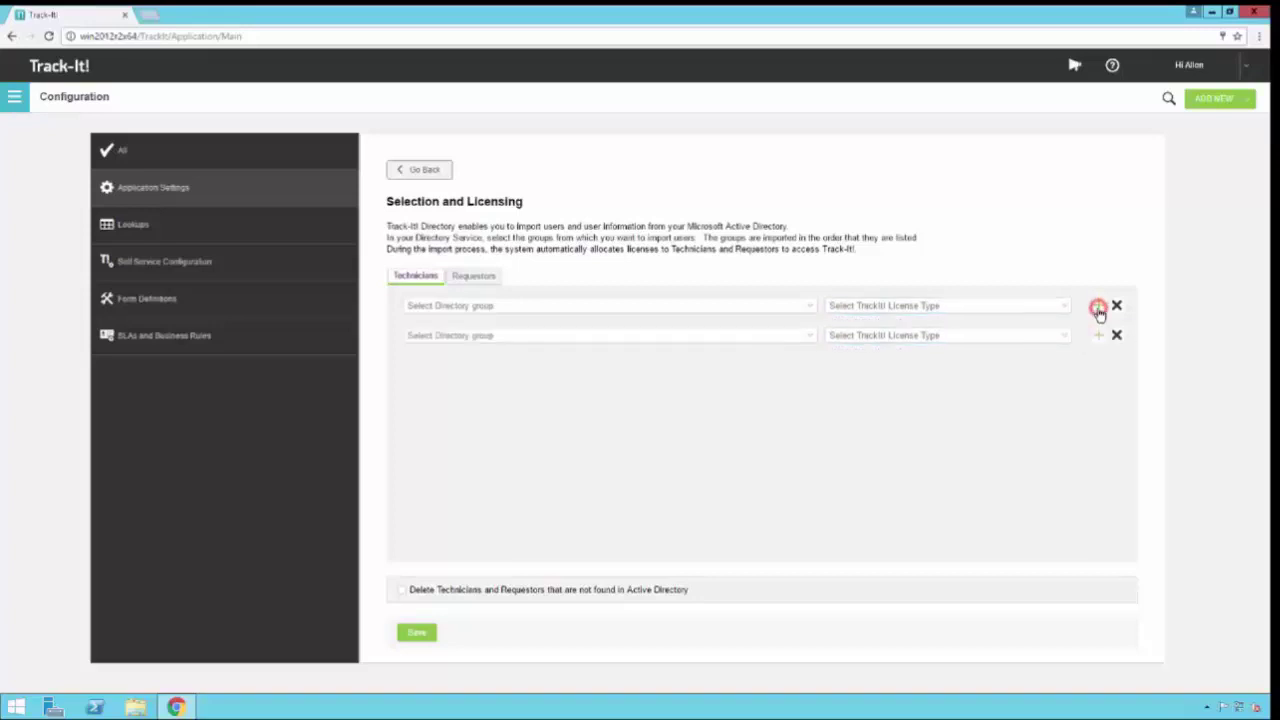
{"action": "left_click", "coordinate": [1063, 306]}
{"action": "left_click", "coordinate": [1063, 306]}
{"action": "left_click", "coordinate": [932, 321]}
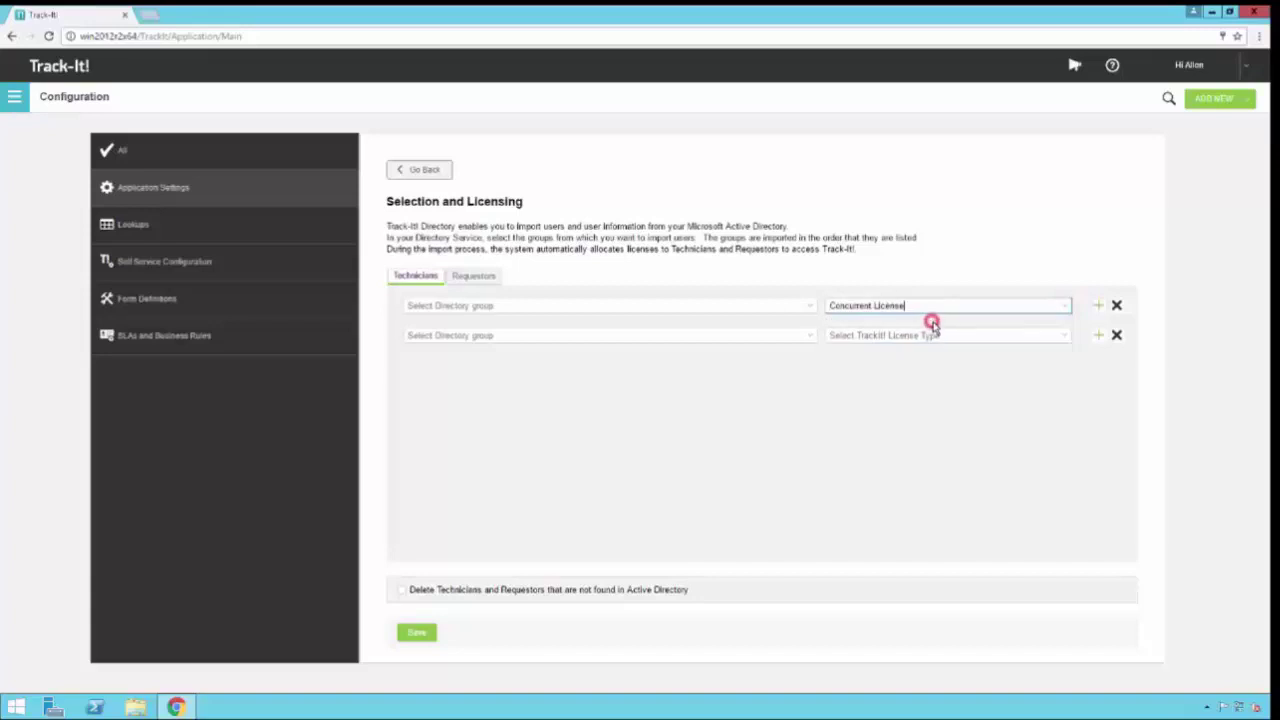
{"action": "left_click", "coordinate": [1063, 337]}
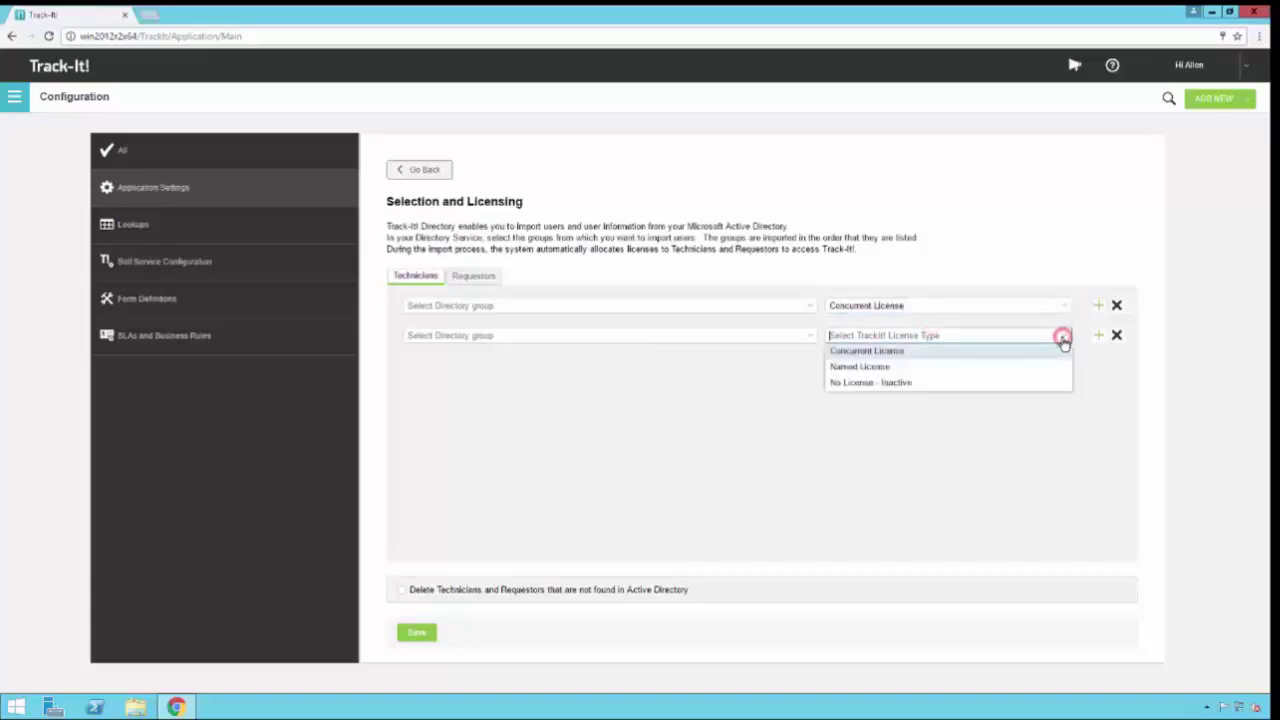
{"action": "left_click", "coordinate": [995, 366]}
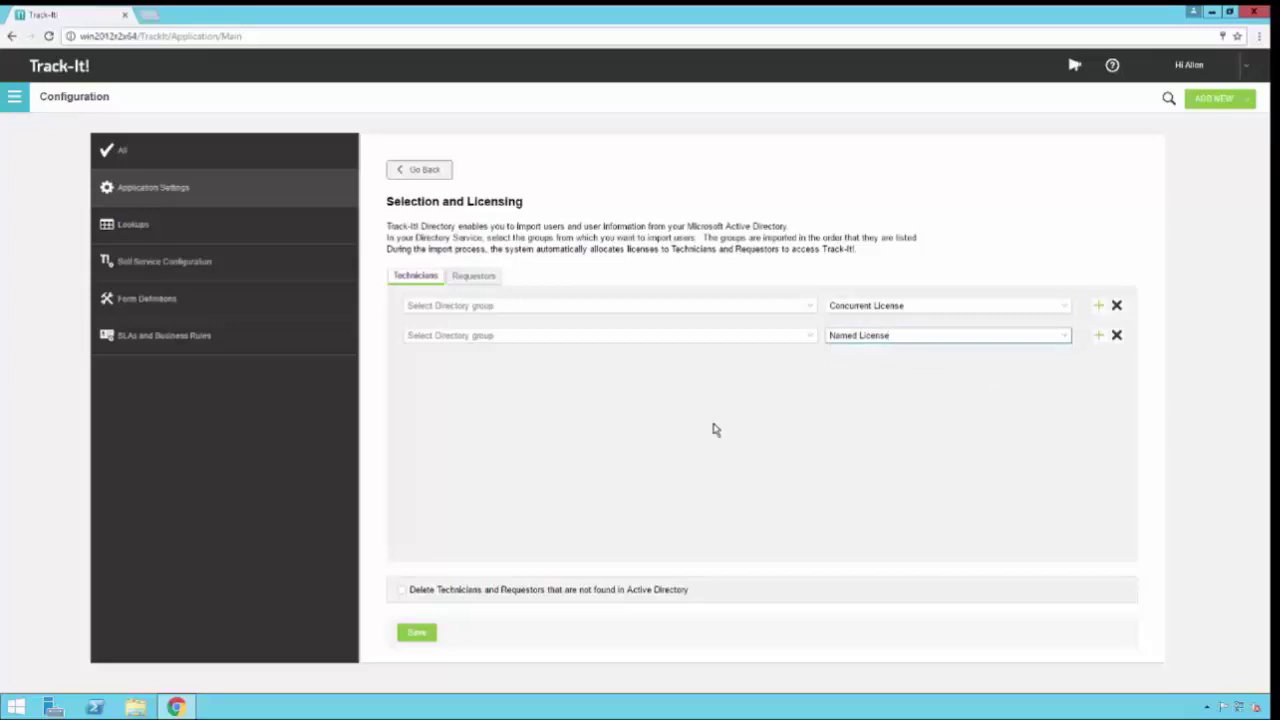
Step: Set the second row's license type to No License - Inactive and enable deleting Technicians and Requestors not found in Active Directory
{"action": "left_click", "coordinate": [1061, 336]}
{"action": "left_click", "coordinate": [954, 384]}
{"action": "left_click", "coordinate": [403, 593]}
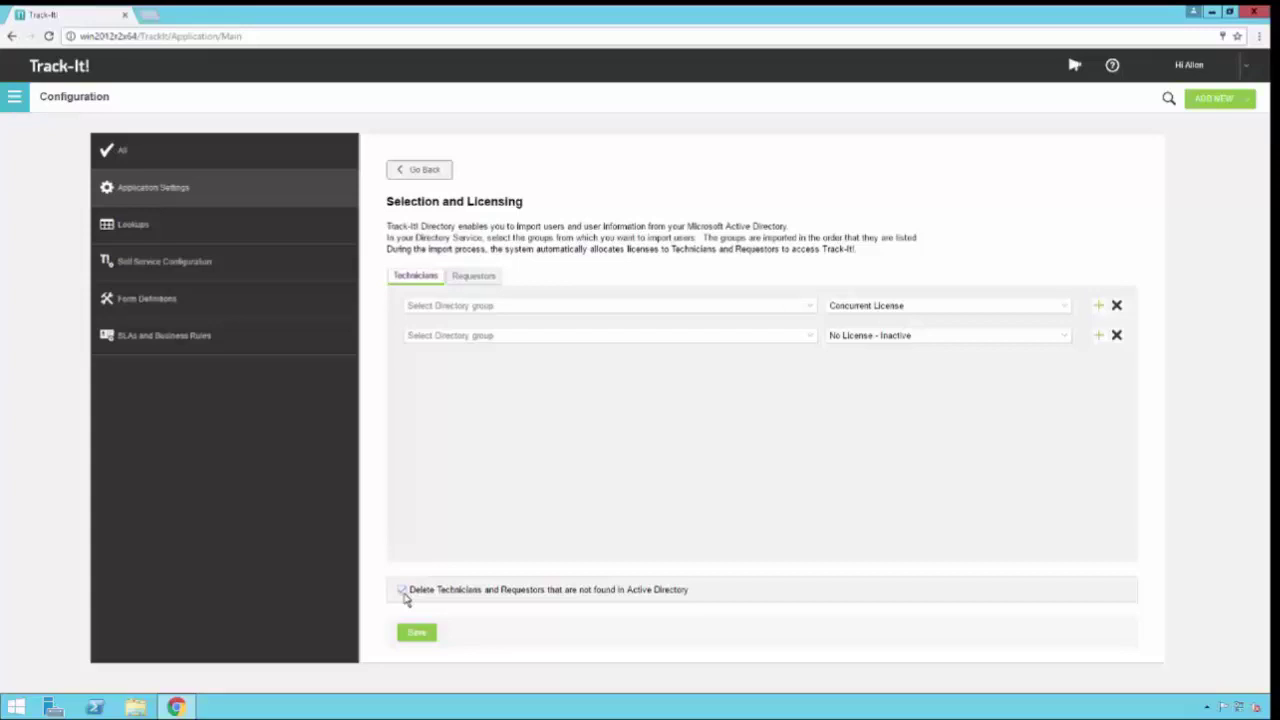
Step: Examine the directory group choices available for Requestors in the Selection and Licensing settings
{"action": "left_click", "coordinate": [486, 280]}
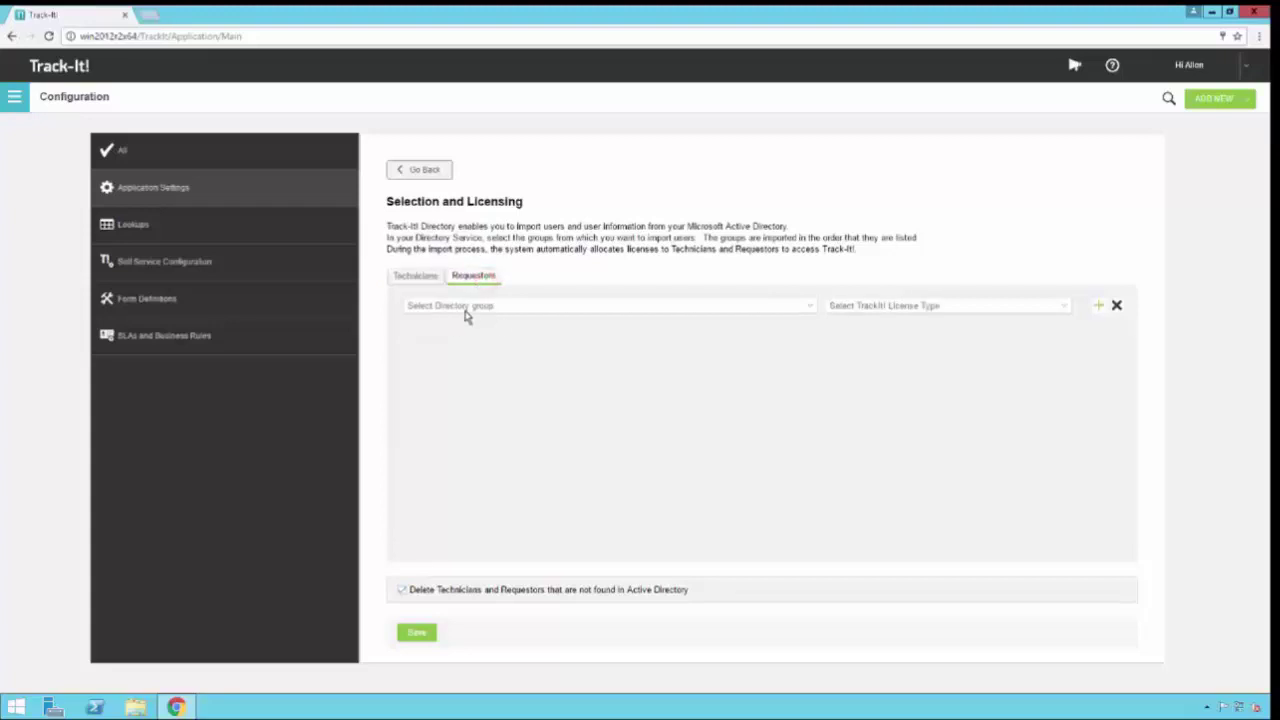
{"action": "left_click", "coordinate": [810, 313]}
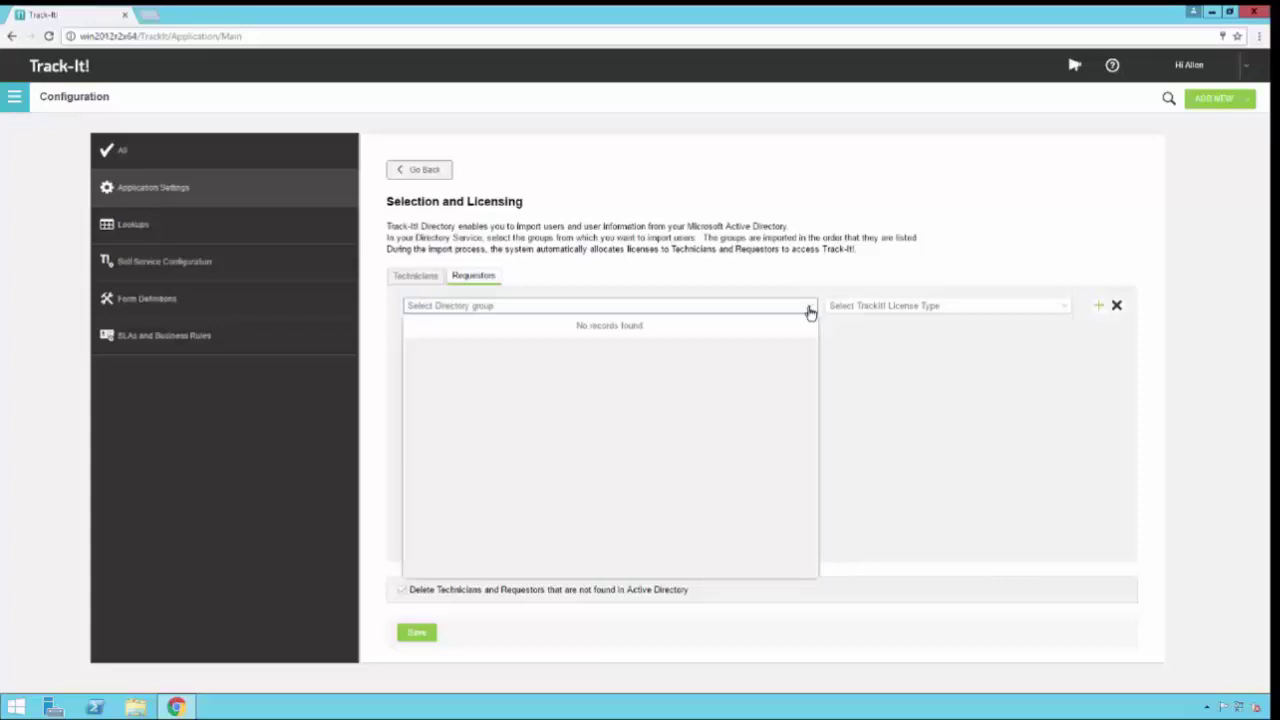
{"action": "left_click", "coordinate": [810, 310]}
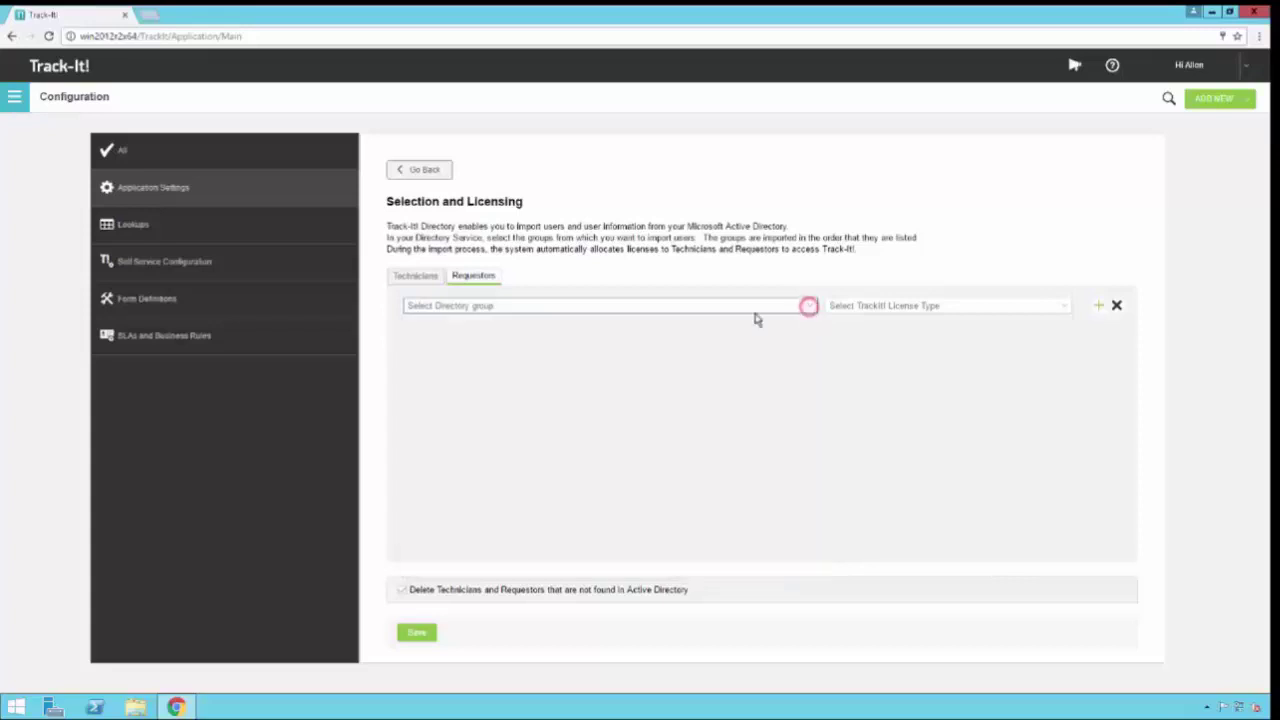
Step: Set the first Requestors row's license type to Self Service License and add a second row set to No License
{"action": "left_click", "coordinate": [1065, 310]}
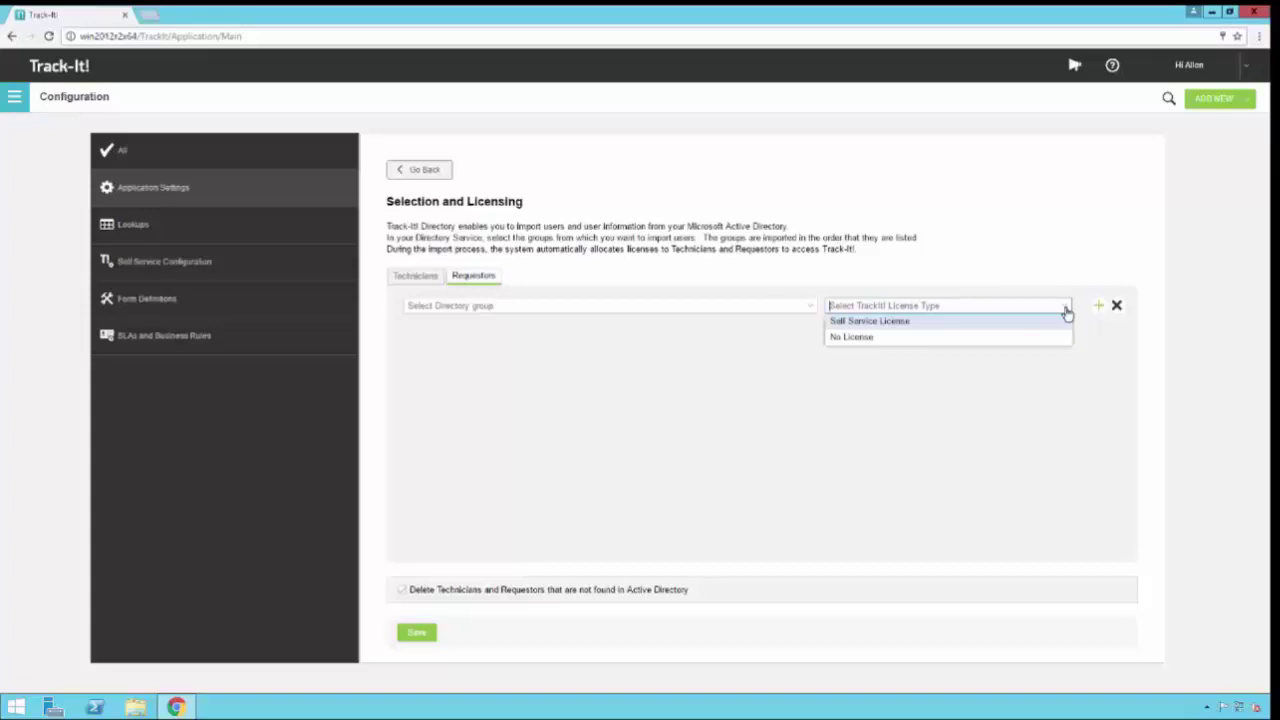
{"action": "left_click", "coordinate": [890, 322]}
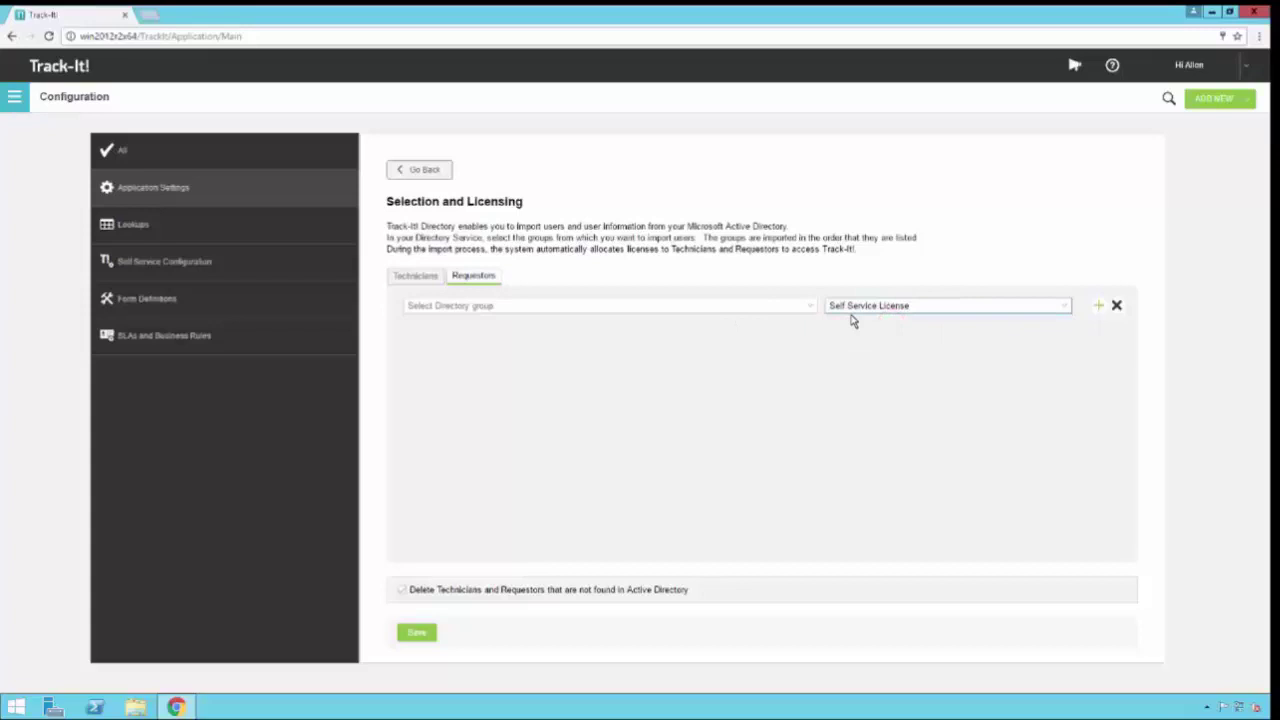
{"action": "left_click", "coordinate": [1097, 310]}
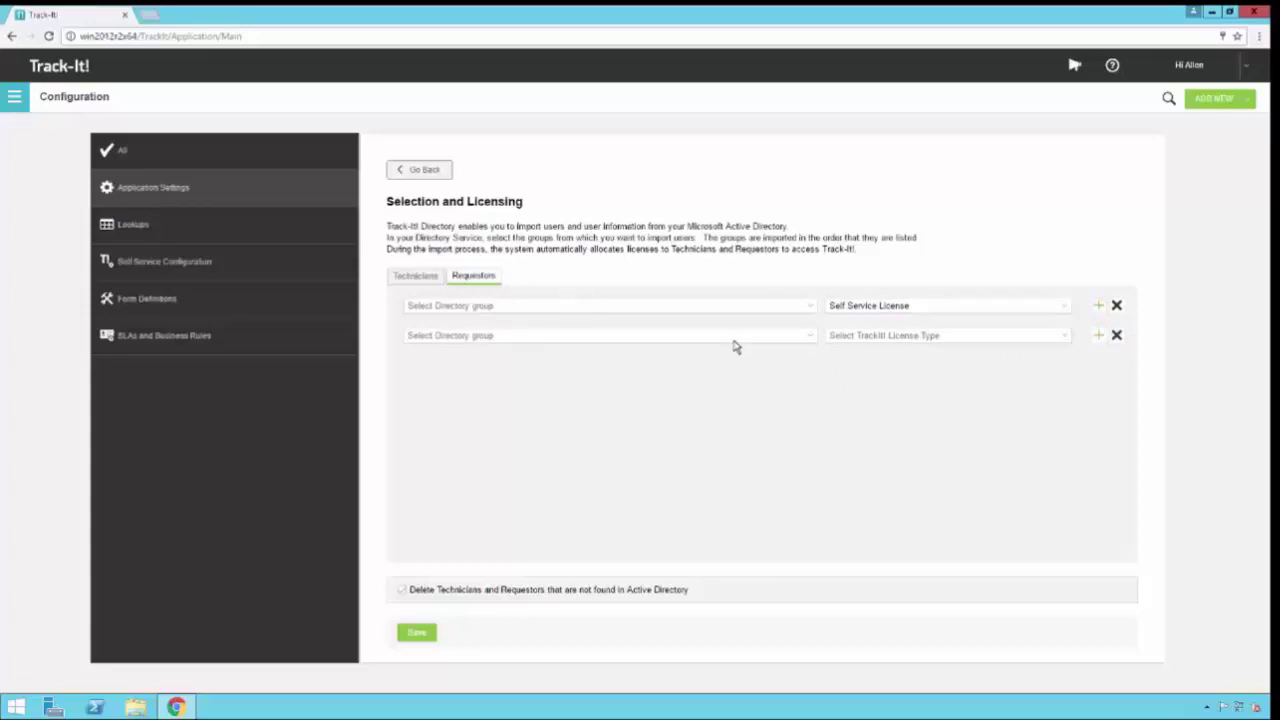
{"action": "left_click", "coordinate": [1058, 338]}
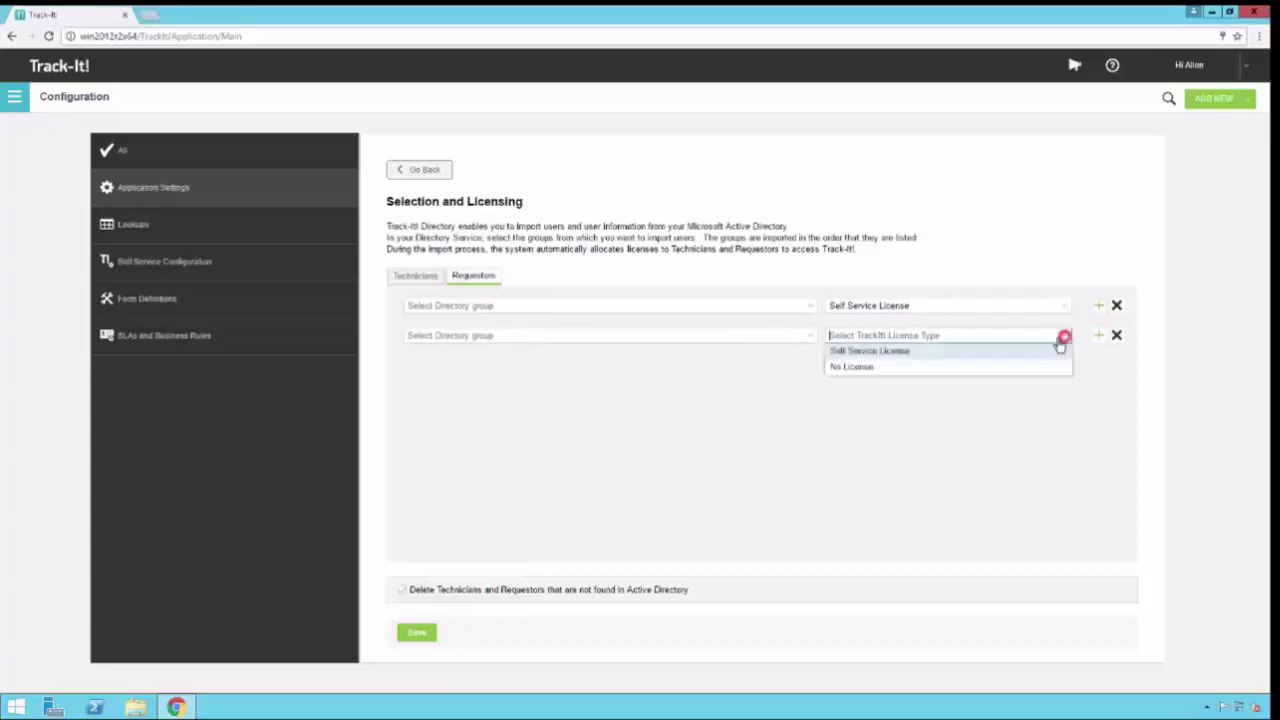
{"action": "left_click", "coordinate": [916, 368]}
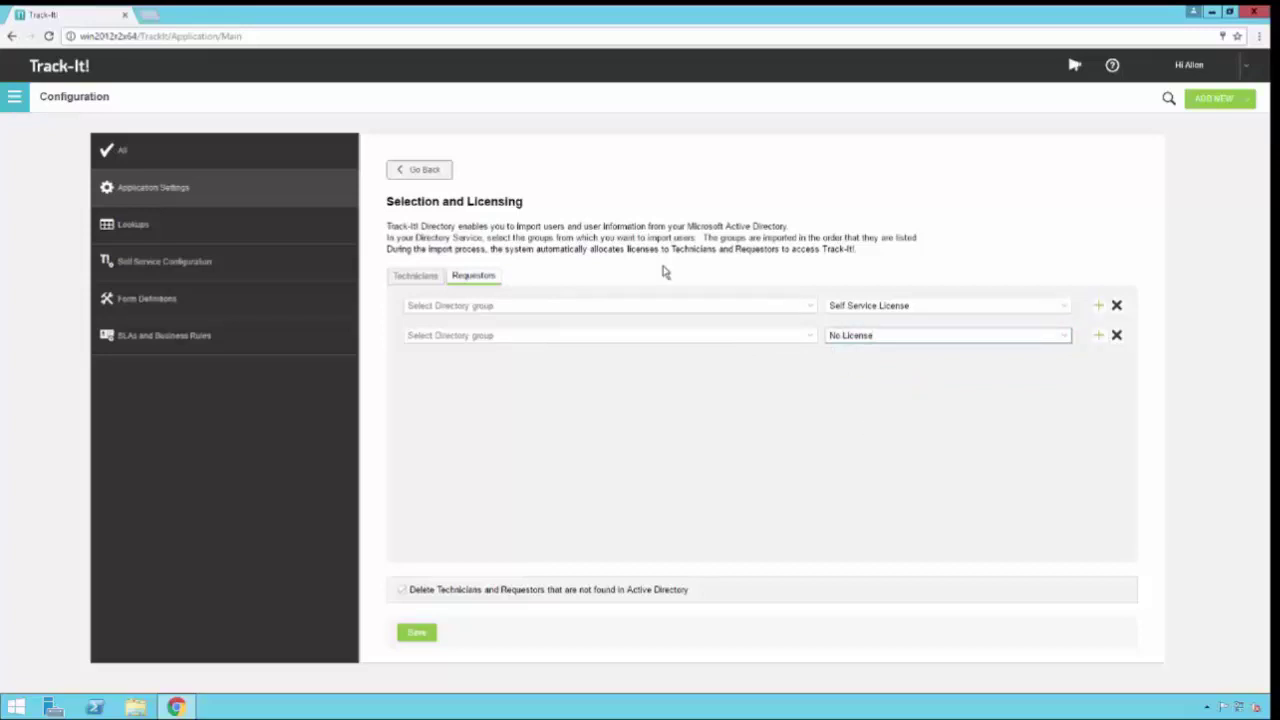
Step: Leave Selection and Licensing, discarding the unsaved changes, and open the Directory Importer's Directory Service settings
{"action": "left_click", "coordinate": [424, 172]}
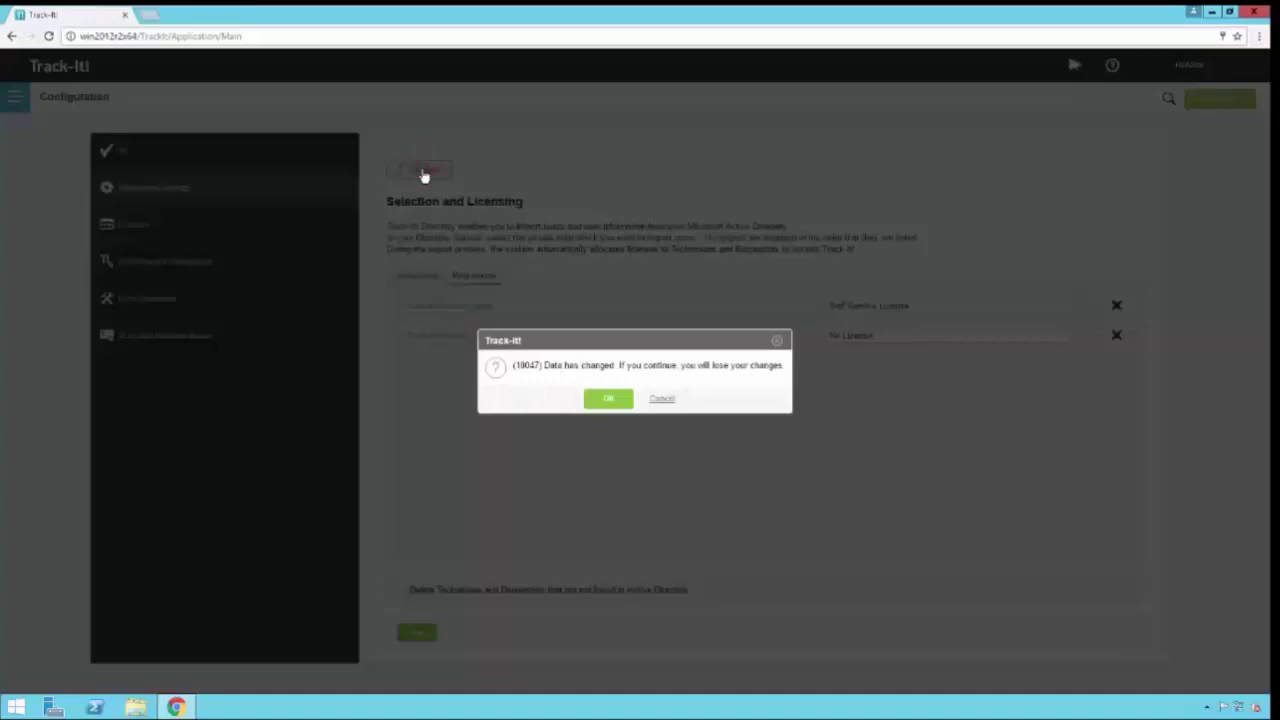
{"action": "left_click", "coordinate": [607, 405]}
{"action": "left_click", "coordinate": [608, 402]}
{"action": "mouse_move", "coordinate": [666, 309]}
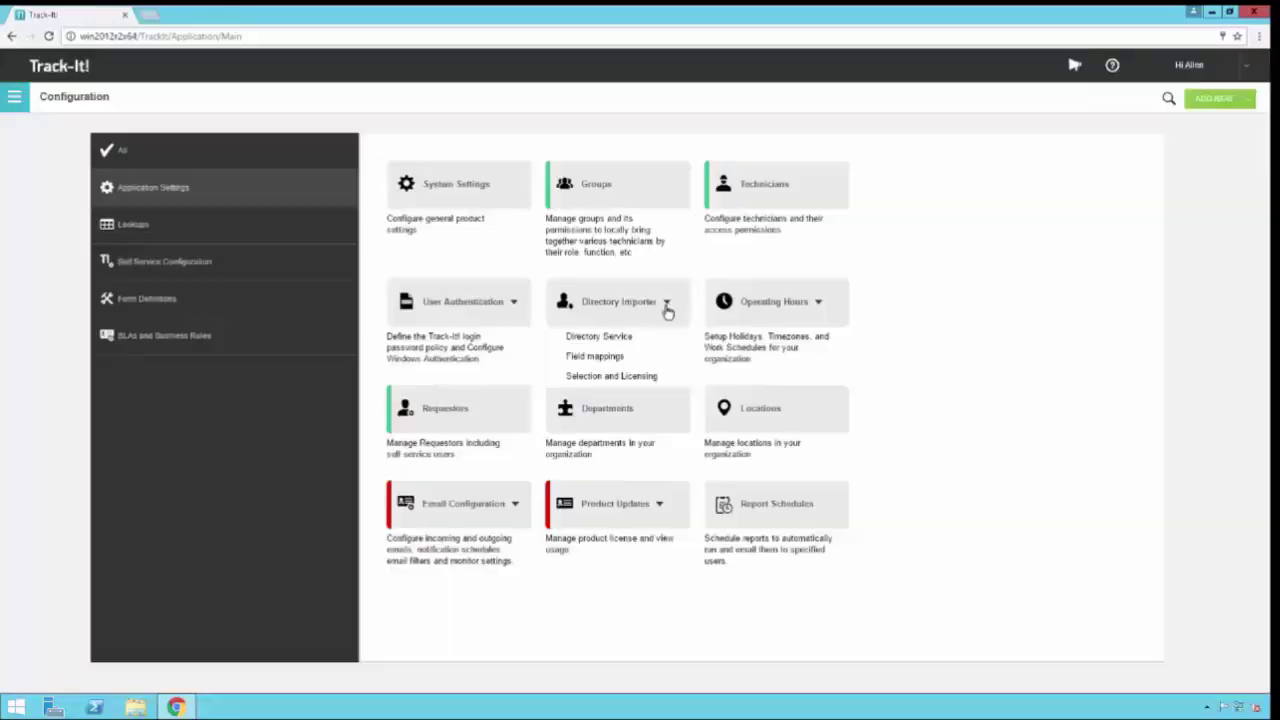
{"action": "left_click", "coordinate": [627, 337]}
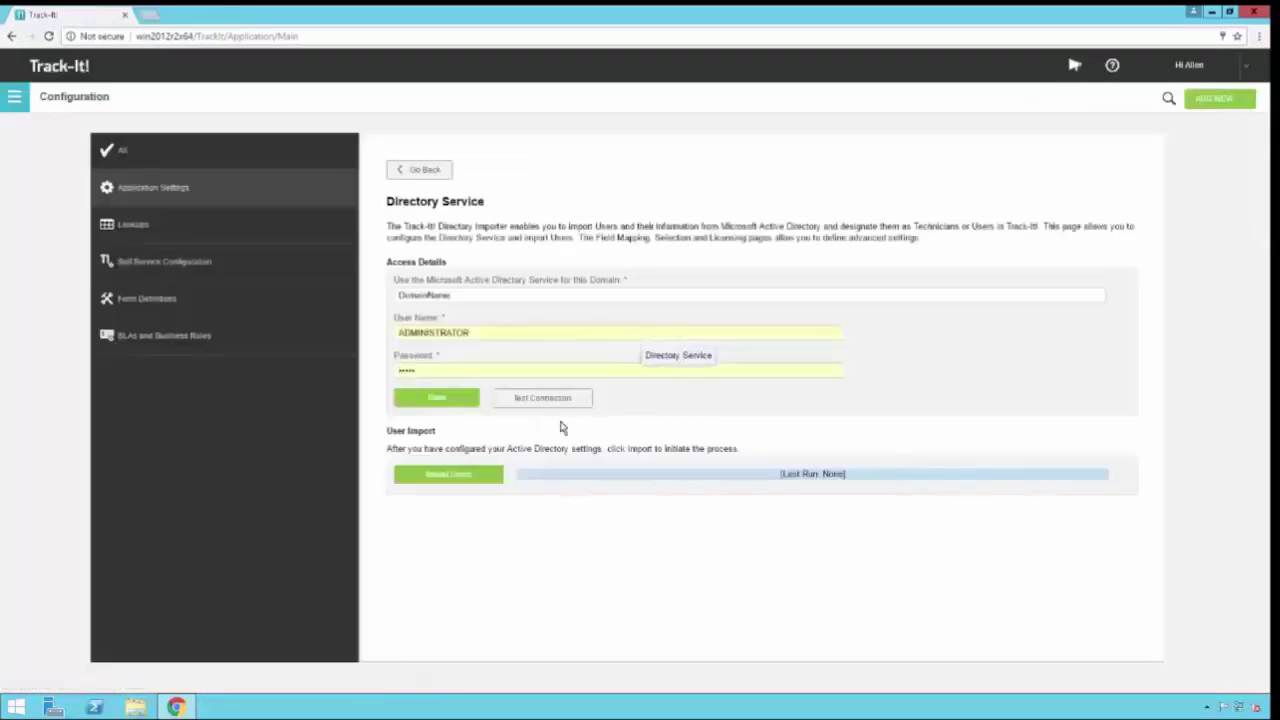